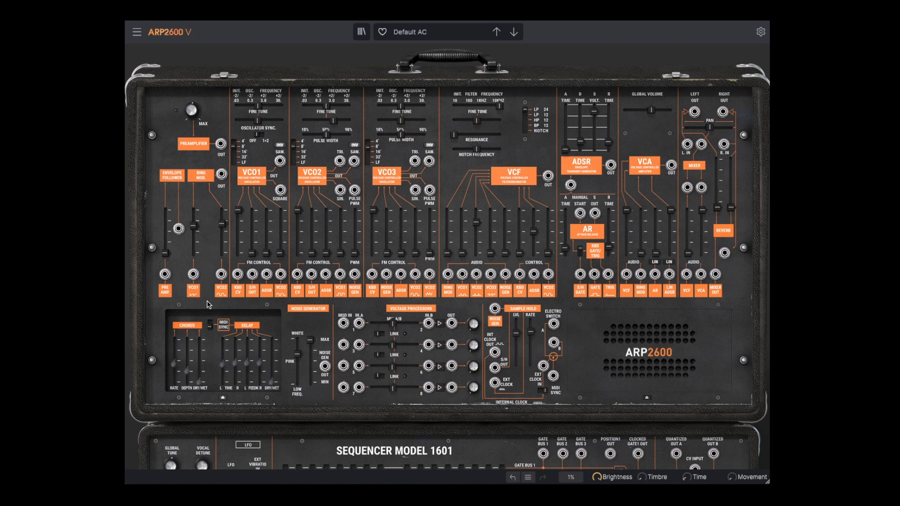
Feed the ring modulator into the VCF in place of VCO2 and raise both ring modulator input levels to maximum
{"action": "left_click_drag", "start_coordinate": [476, 223], "coordinate": [448, 216]}
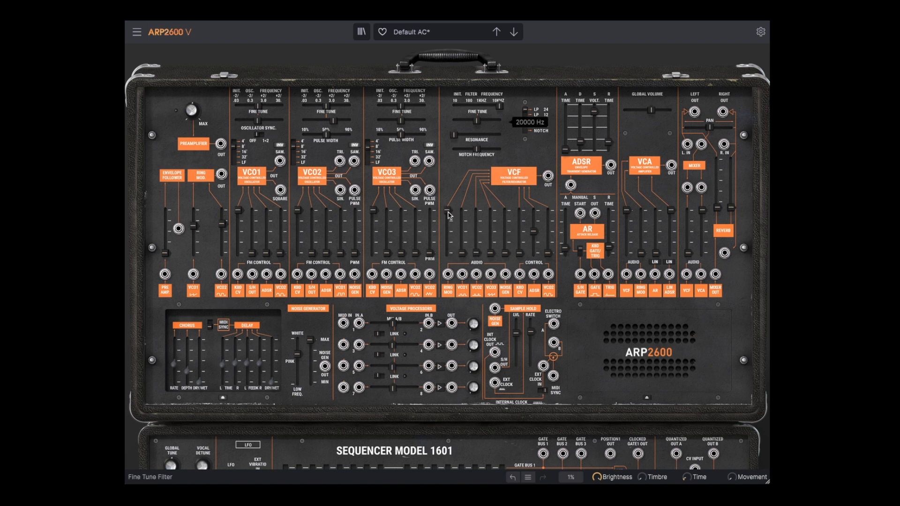
{"action": "left_click_drag", "start_coordinate": [222, 225], "coordinate": [193, 212]}
{"action": "left_click", "coordinate": [193, 227]}
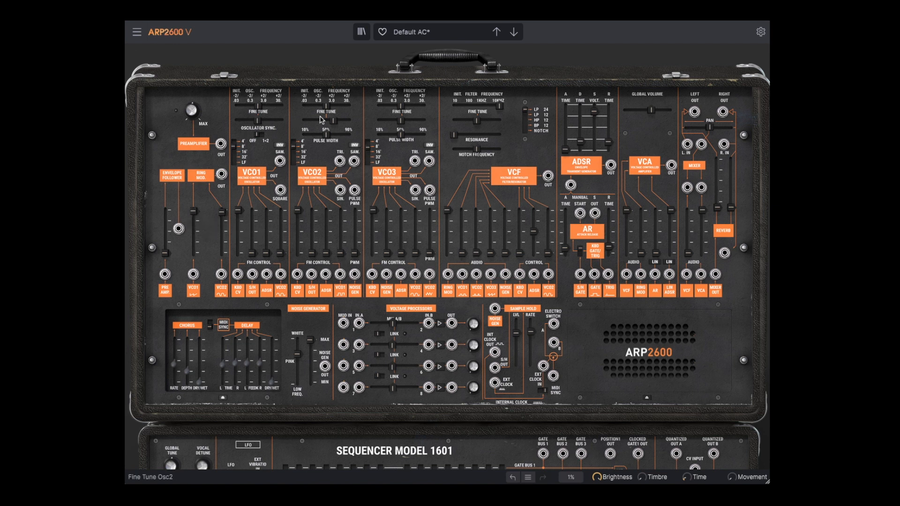
Set VCO2's range one octave above with coarse tuning at -5 semitones, and sweep VCO1's coarse tuning through +4 semitones
{"action": "left_click", "coordinate": [293, 149]}
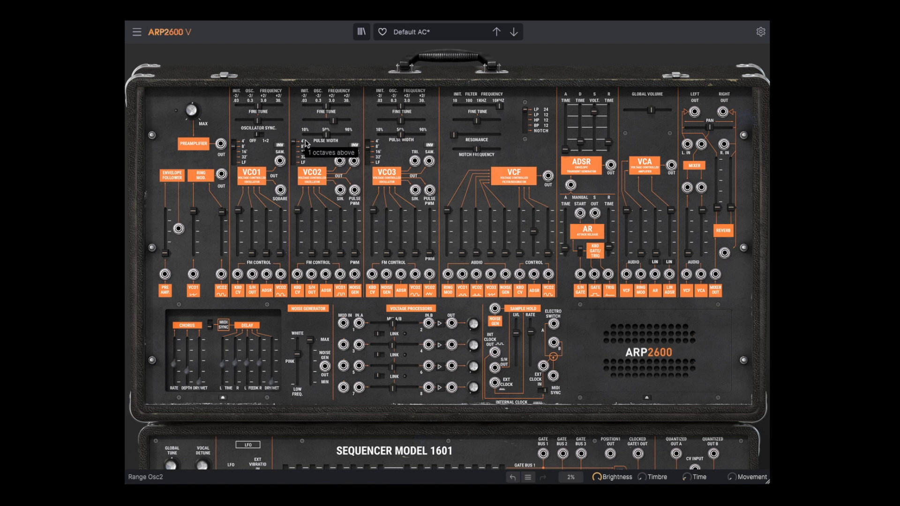
{"action": "left_click_drag", "start_coordinate": [326, 107], "coordinate": [324, 107]}
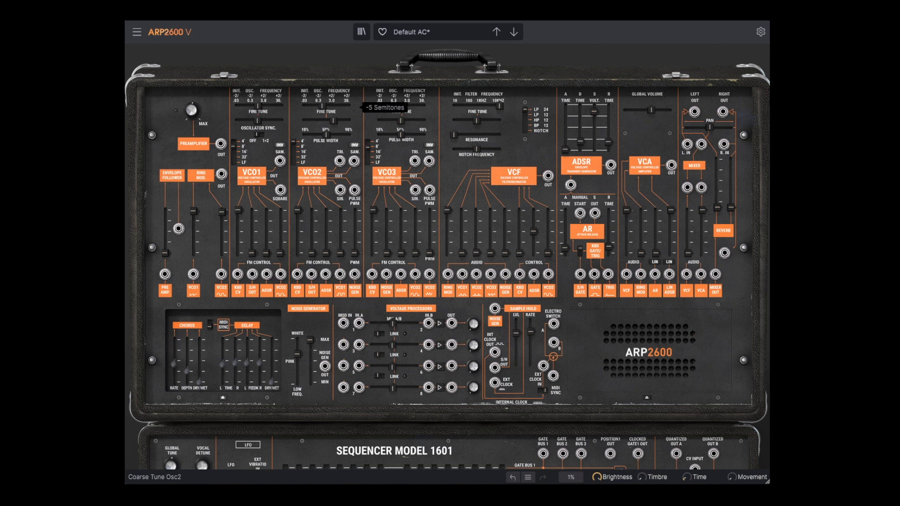
{"action": "left_click_drag", "start_coordinate": [258, 107], "coordinate": [259, 106]}
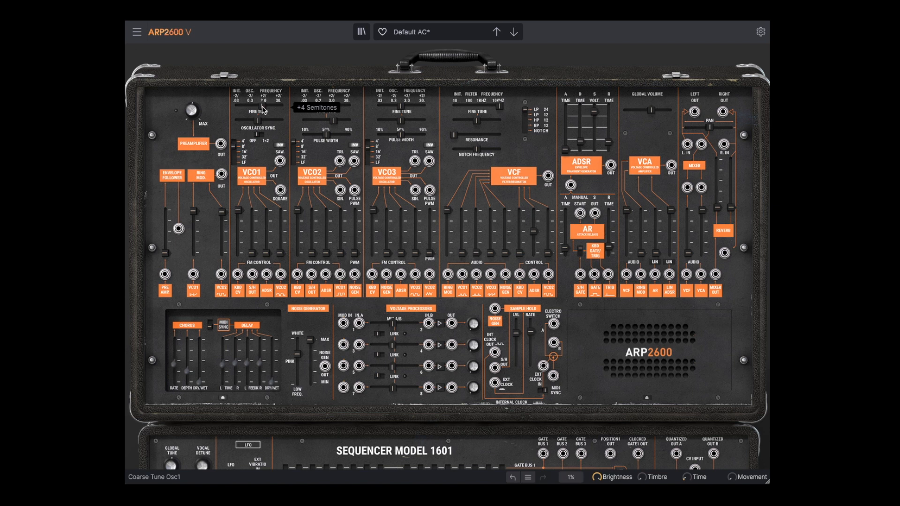
{"action": "left_click_drag", "start_coordinate": [261, 108], "coordinate": [254, 108]}
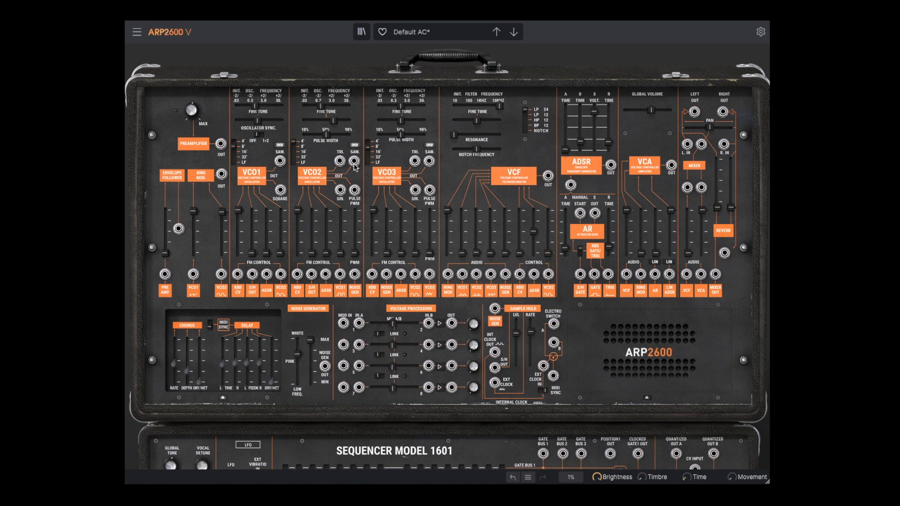
Patch VCO2's pulse output into the ring modulator's VCO2 input, retune VCO2, and raise its PWM amount to about 0.85
{"action": "left_click_drag", "start_coordinate": [355, 190], "coordinate": [221, 274]}
{"action": "left_click_drag", "start_coordinate": [325, 107], "coordinate": [323, 106]}
{"action": "mouse_move", "coordinate": [355, 226]}
{"action": "left_mouse_down"}
{"action": "mouse_move", "coordinate": [354, 239]}
{"action": "mouse_move", "coordinate": [354, 212]}
{"action": "left_mouse_up"}
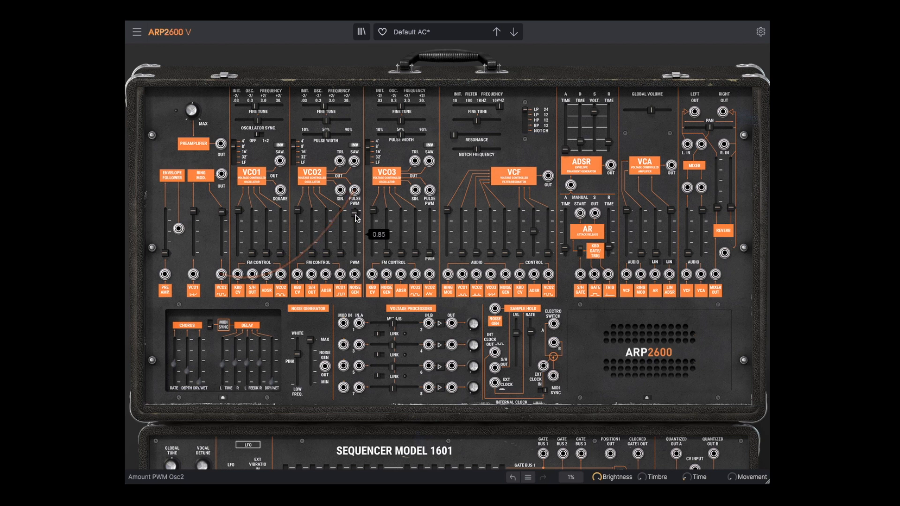
Patch VCO3's saw output into the ring modulator's VCO2 input and the ring modulator output into VCO2's S/H FM input
{"action": "left_click_drag", "start_coordinate": [429, 161], "coordinate": [221, 275]}
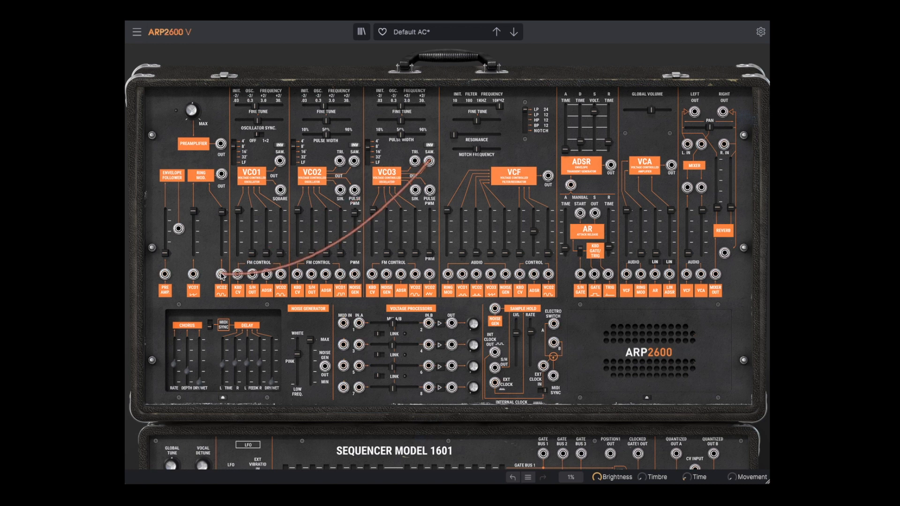
{"action": "left_click_drag", "start_coordinate": [221, 174], "coordinate": [311, 274]}
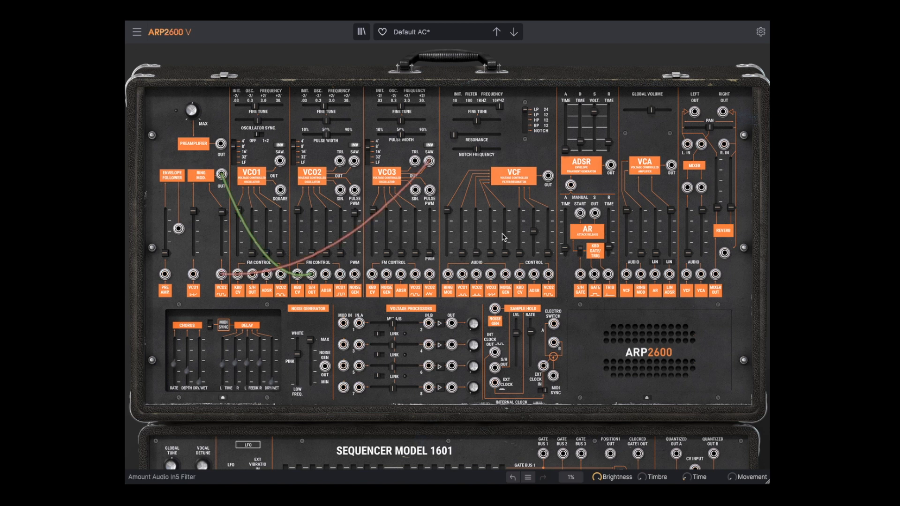
Feed VCO2 into the VCF in place of the ring modulator and vary the ring modulator's VCO1 input level around 0.25
{"action": "left_click_drag", "start_coordinate": [447, 210], "coordinate": [483, 222]}
{"action": "left_click_drag", "start_coordinate": [222, 217], "coordinate": [196, 234]}
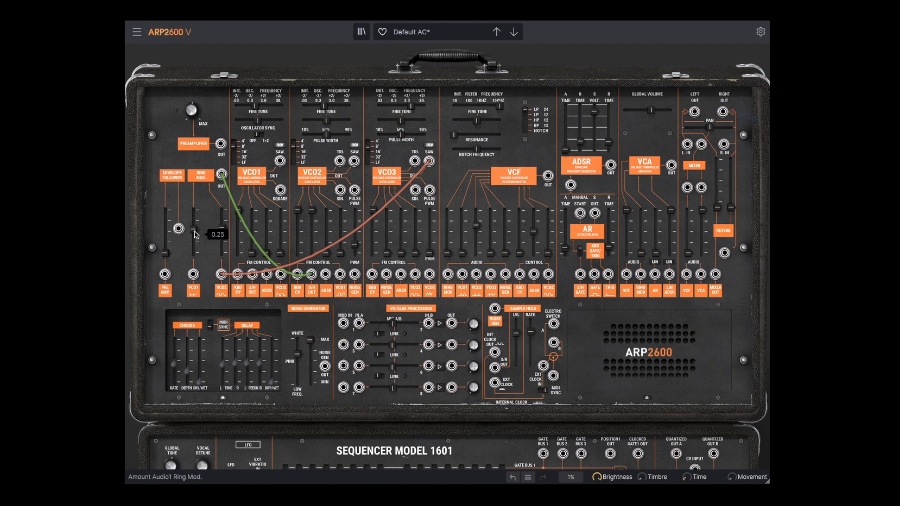
{"action": "mouse_move", "coordinate": [196, 234]}
{"action": "left_mouse_down"}
{"action": "mouse_move", "coordinate": [194, 216]}
{"action": "mouse_move", "coordinate": [222, 229]}
{"action": "mouse_move", "coordinate": [222, 240]}
{"action": "mouse_move", "coordinate": [194, 224]}
{"action": "left_mouse_up"}
Lower VCO3's coarse tuning and rebalance the two ring modulator inputs, finishing by loading the next preset
{"action": "left_click_drag", "start_coordinate": [379, 104], "coordinate": [364, 104]}
{"action": "left_click_drag", "start_coordinate": [222, 239], "coordinate": [194, 218]}
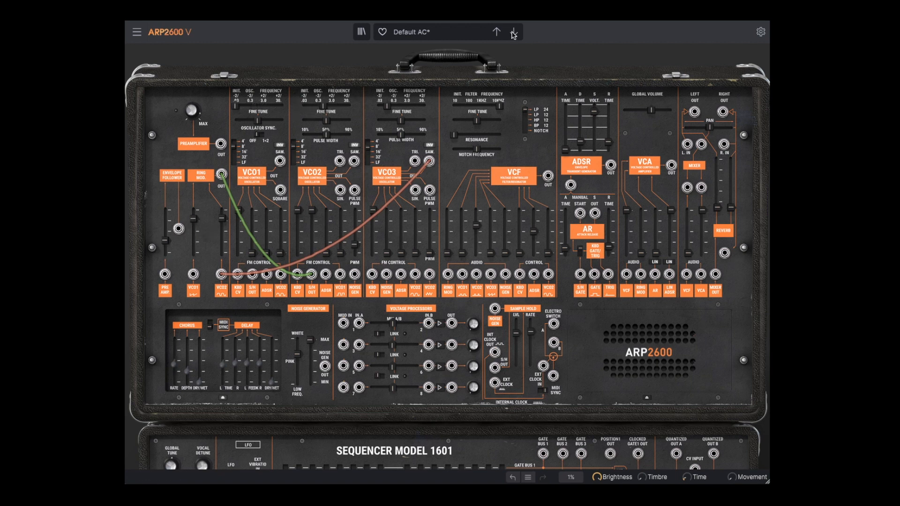
{"action": "left_click", "coordinate": [513, 31]}
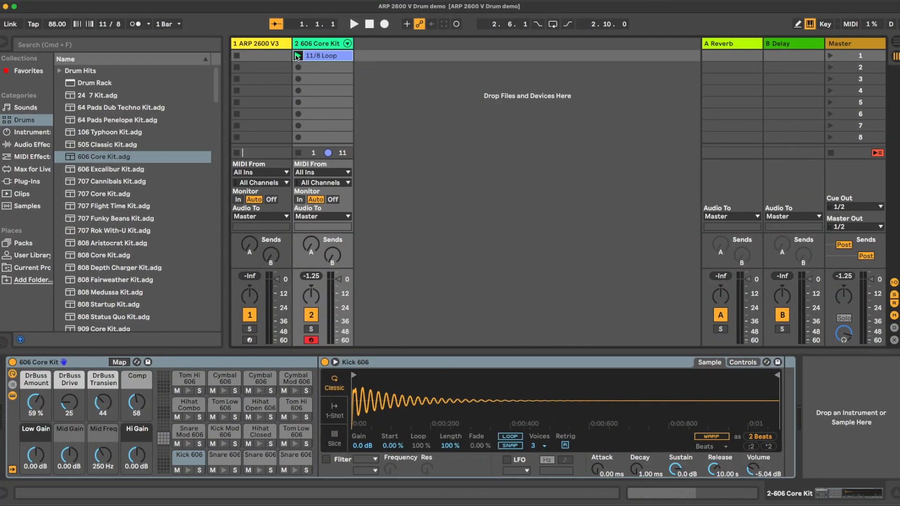
In Ableton Live, launch the 11/8 Loop clip and set the ARP 2600 V3's sidechain to 2-606 Core Kit with 13.5 dB gain
{"action": "left_click", "coordinate": [297, 55]}
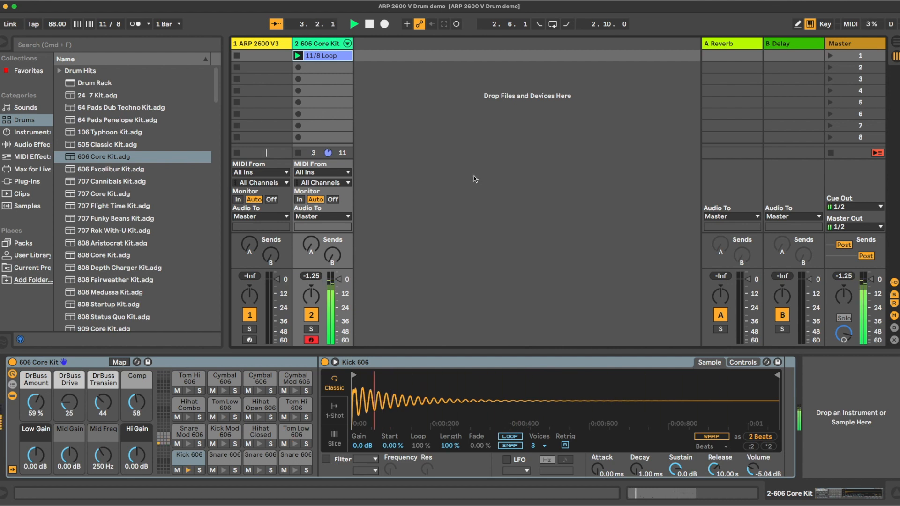
{"action": "left_click", "coordinate": [266, 43]}
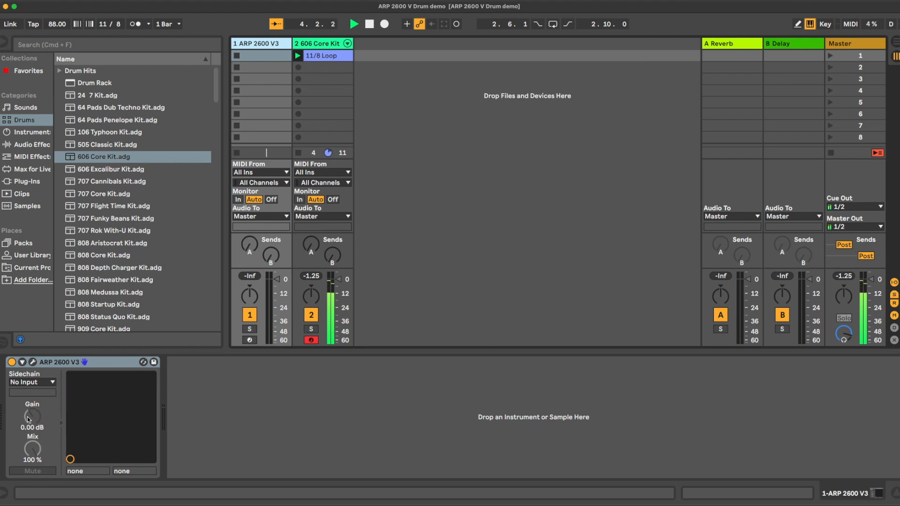
{"action": "left_click", "coordinate": [37, 383]}
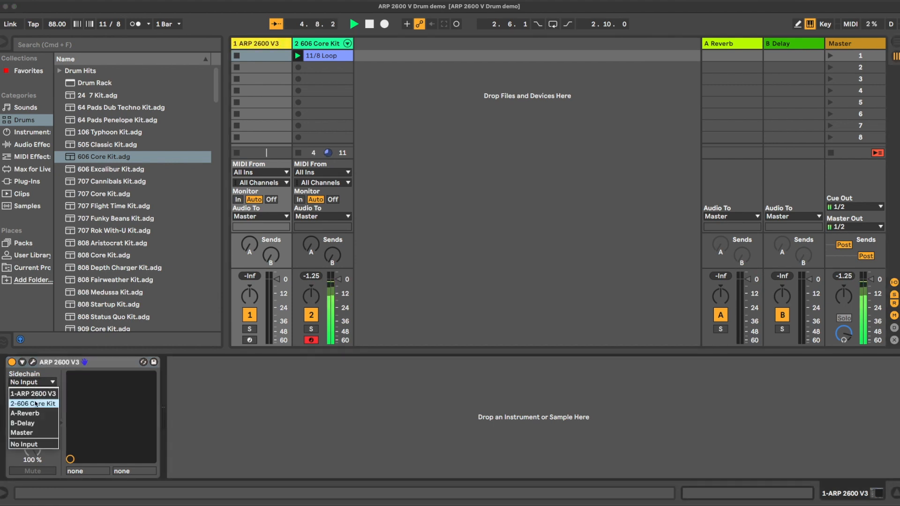
{"action": "left_click", "coordinate": [36, 403]}
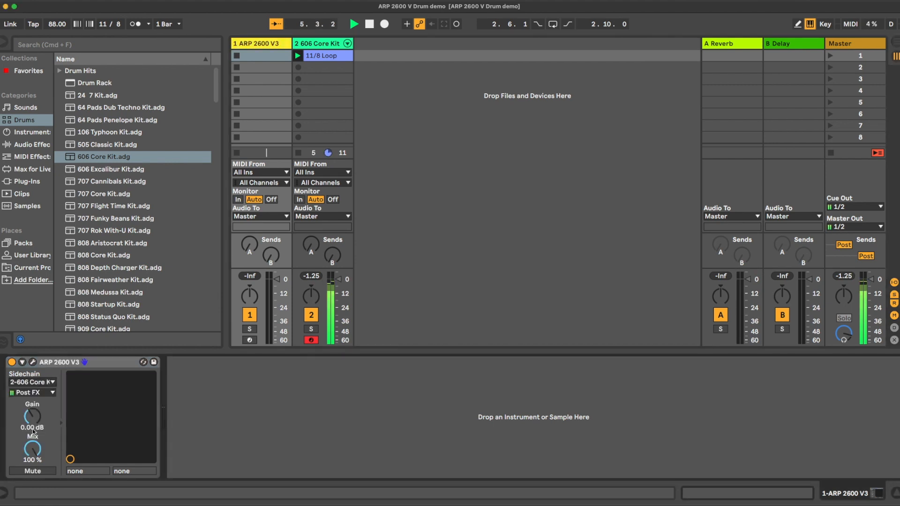
{"action": "left_click_drag", "start_coordinate": [32, 420], "coordinate": [33, 396]}
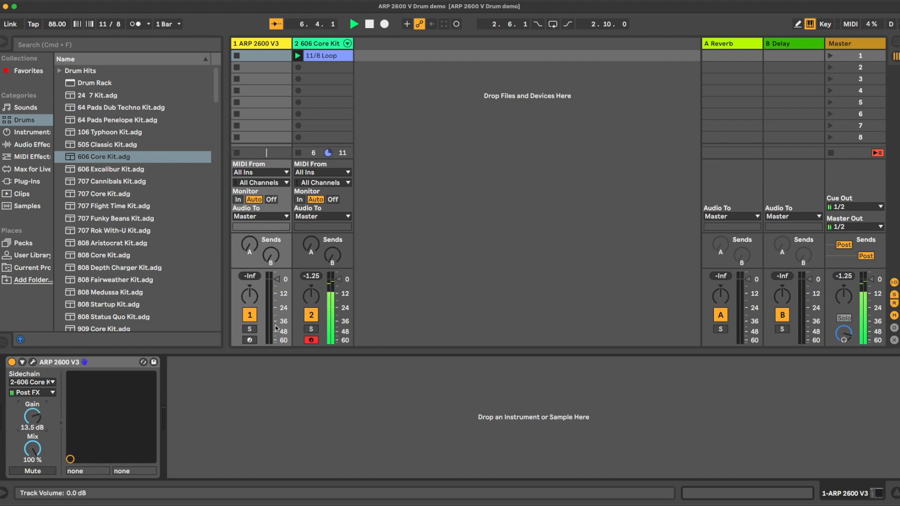
Route the 606 Core Kit track's audio to the Sidechain input of 1-ARP 2600 V3 and raise its track volume
{"action": "left_click", "coordinate": [323, 216]}
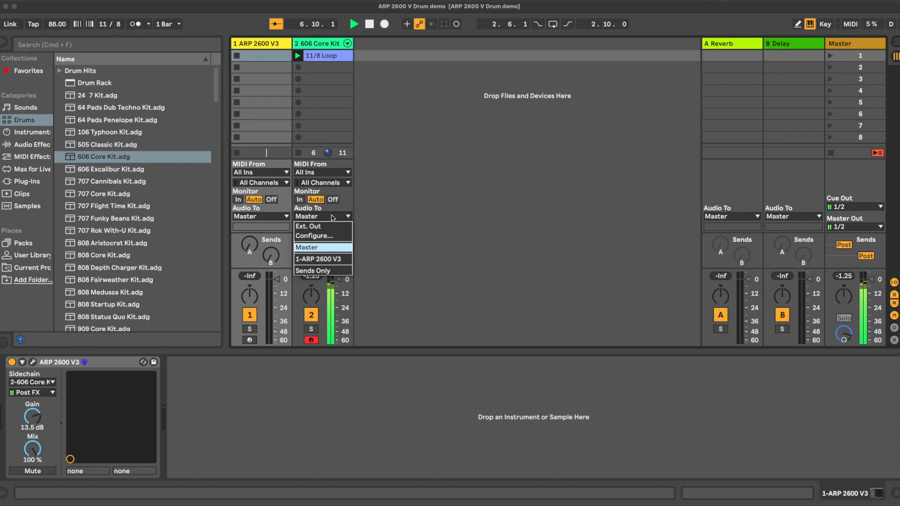
{"action": "left_click", "coordinate": [323, 259]}
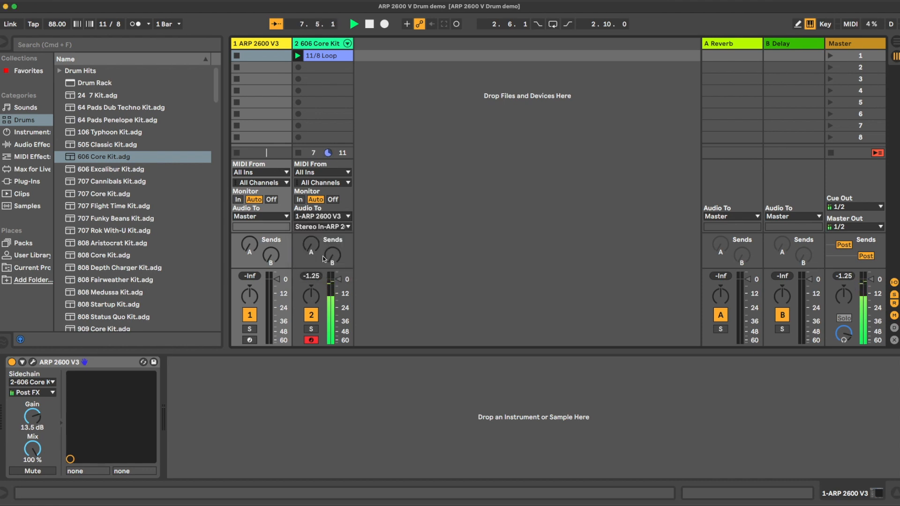
{"action": "left_click_drag", "start_coordinate": [338, 280], "coordinate": [339, 276]}
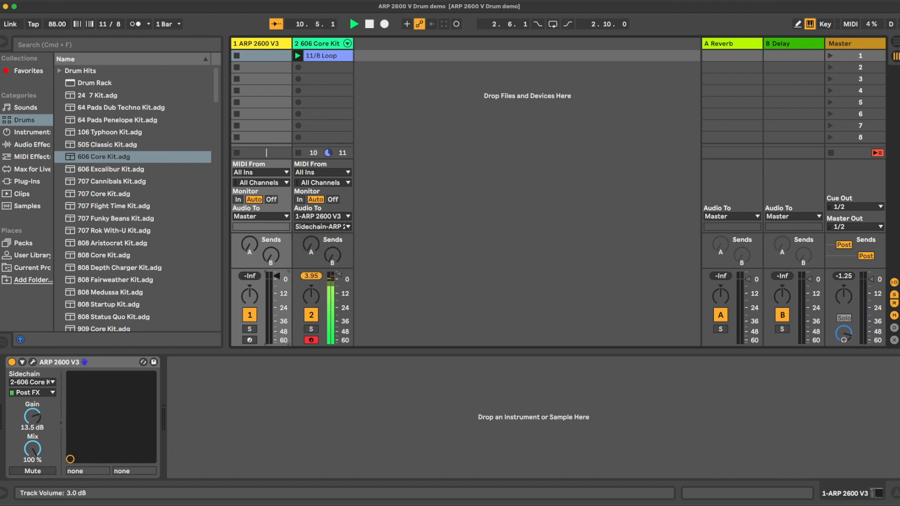
Open the ARP 2600 V3 plug-in window and raise the preamplifier gain for the incoming drum signal
{"action": "left_click", "coordinate": [32, 361]}
{"action": "left_click_drag", "start_coordinate": [274, 133], "coordinate": [274, 117]}
{"action": "mouse_move", "coordinate": [258, 242]}
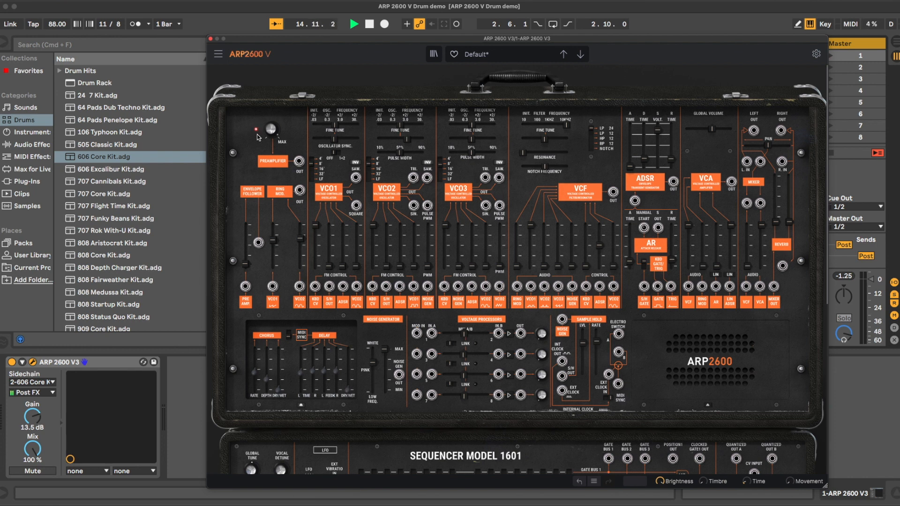
Patch the preamplifier output into the VCF's VCO1 audio input, then set resonance to about 0.35 and sweep the cutoff down
{"action": "left_click_drag", "start_coordinate": [298, 160], "coordinate": [530, 286]}
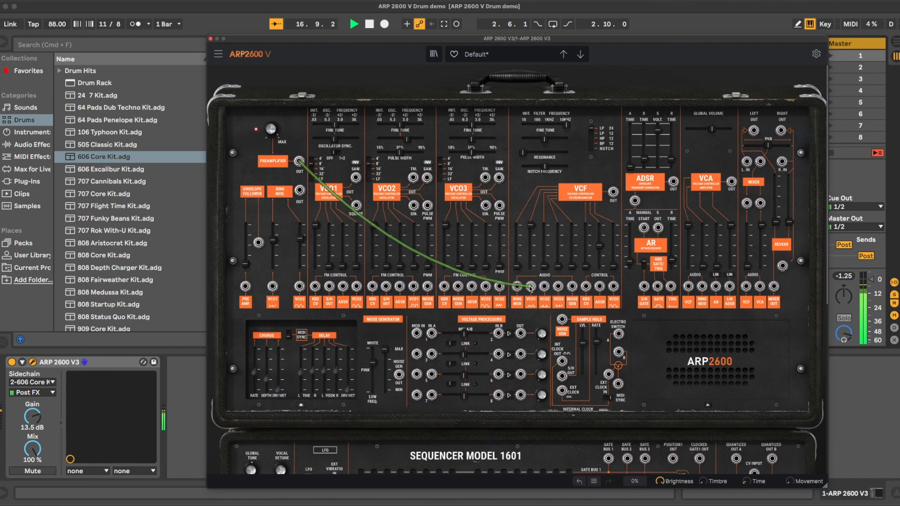
{"action": "mouse_move", "coordinate": [565, 129]}
{"action": "left_click_drag", "start_coordinate": [565, 129], "coordinate": [547, 156]}
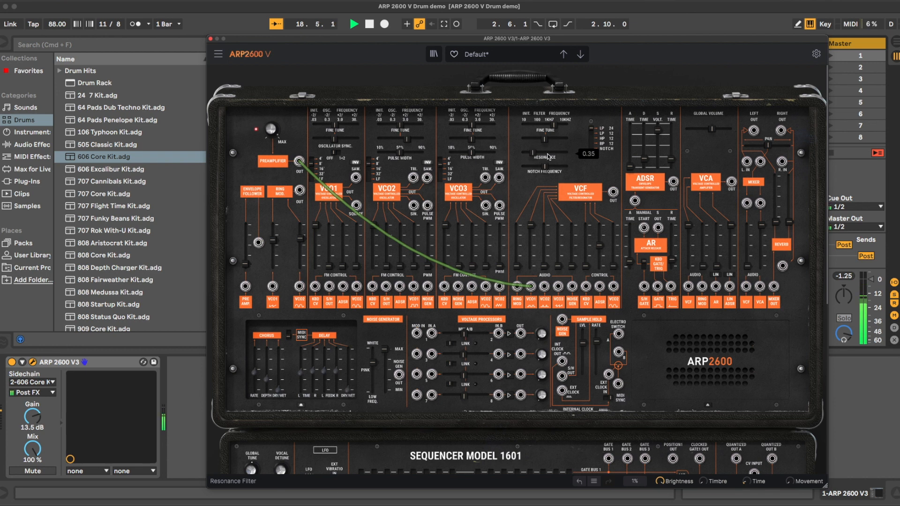
{"action": "mouse_move", "coordinate": [556, 128]}
{"action": "left_click_drag", "start_coordinate": [555, 128], "coordinate": [540, 128]}
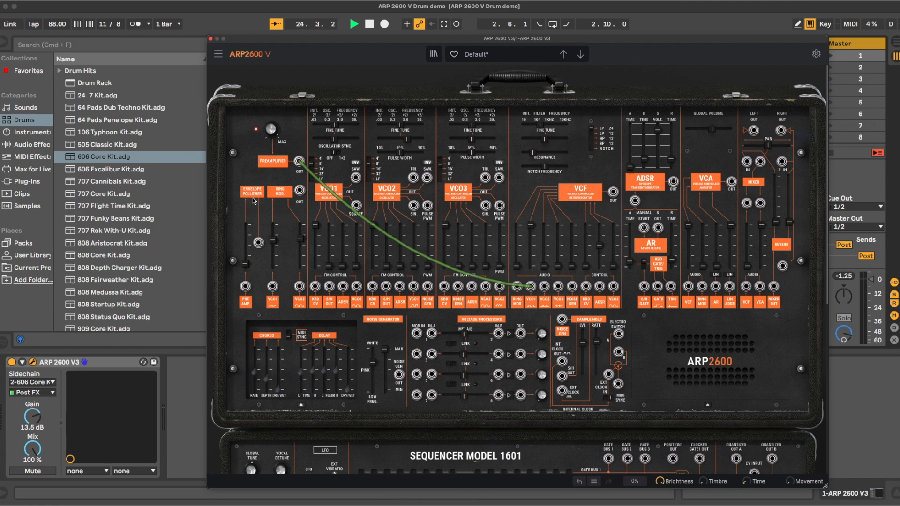
Patch the envelope follower output into the VCF's ADSR control input, readjust the cutoff, and set the modulation amount to about 0.65
{"action": "left_click_drag", "start_coordinate": [258, 243], "coordinate": [599, 286]}
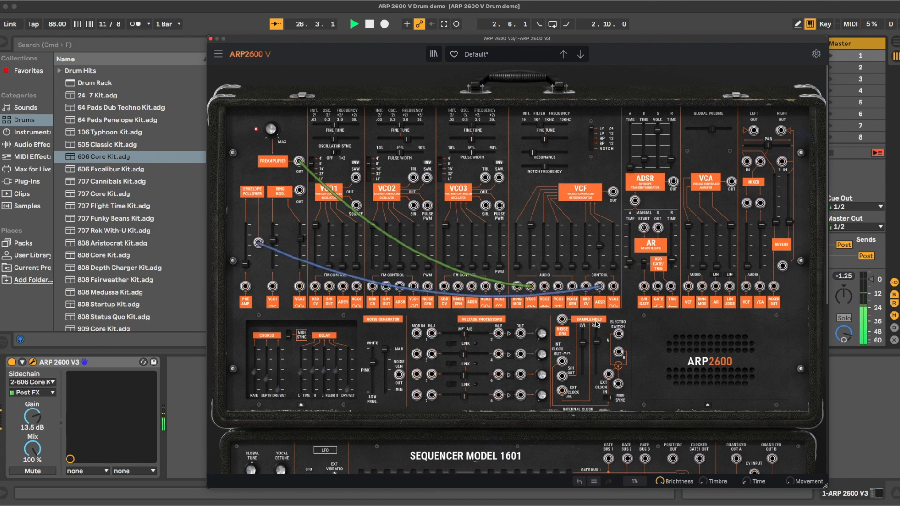
{"action": "left_click_drag", "start_coordinate": [539, 126], "coordinate": [563, 128]}
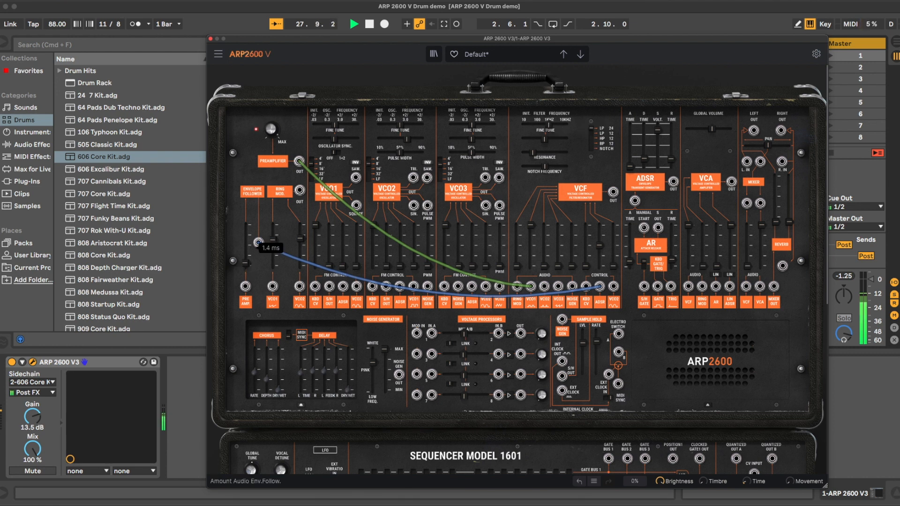
{"action": "mouse_move", "coordinate": [600, 247]}
{"action": "left_click_drag", "start_coordinate": [600, 249], "coordinate": [602, 239]}
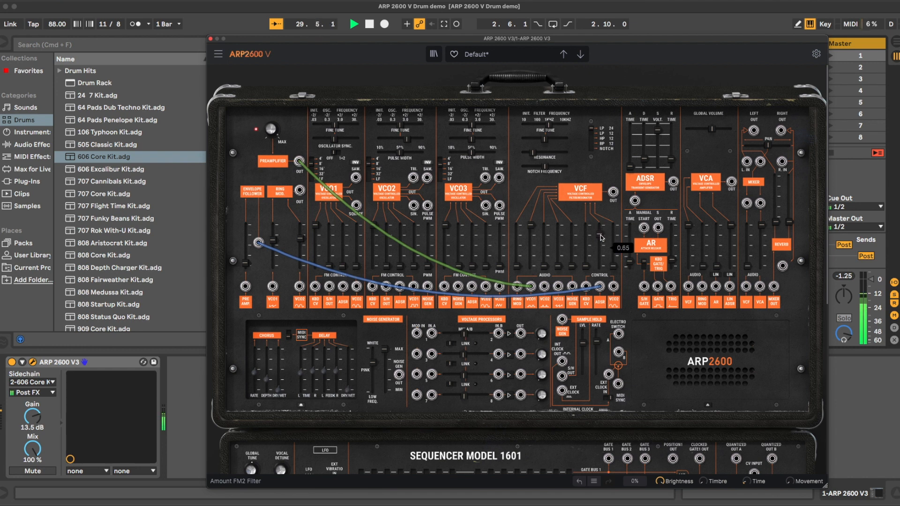
Switch the VCF to the LP 12 dB filter type and slightly reduce its resonance
{"action": "left_click_drag", "start_coordinate": [548, 124], "coordinate": [590, 134]}
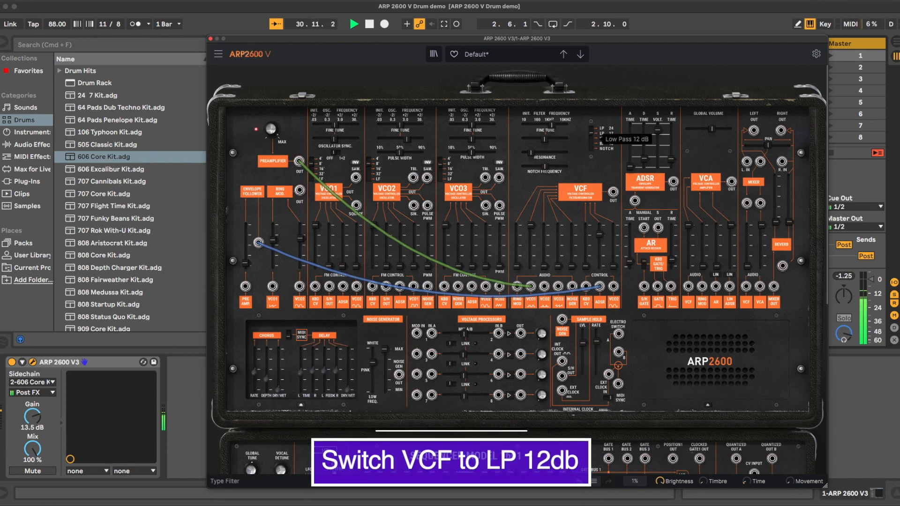
{"action": "left_click_drag", "start_coordinate": [532, 152], "coordinate": [529, 152]}
{"action": "mouse_move", "coordinate": [551, 168]}
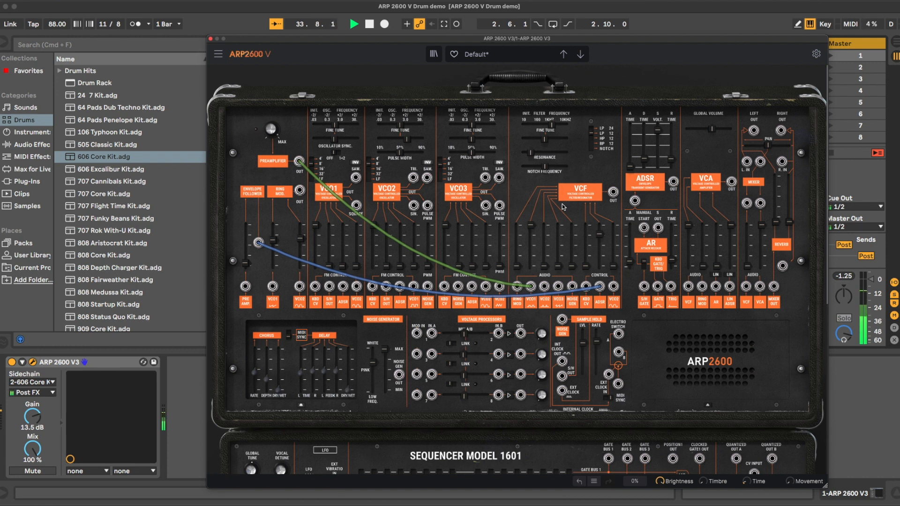
Pull down the VCF's VCO1 audio input, raise the VCO2 audio input to about 0.76, and fine-adjust the filter cutoff
{"action": "mouse_move", "coordinate": [529, 228]}
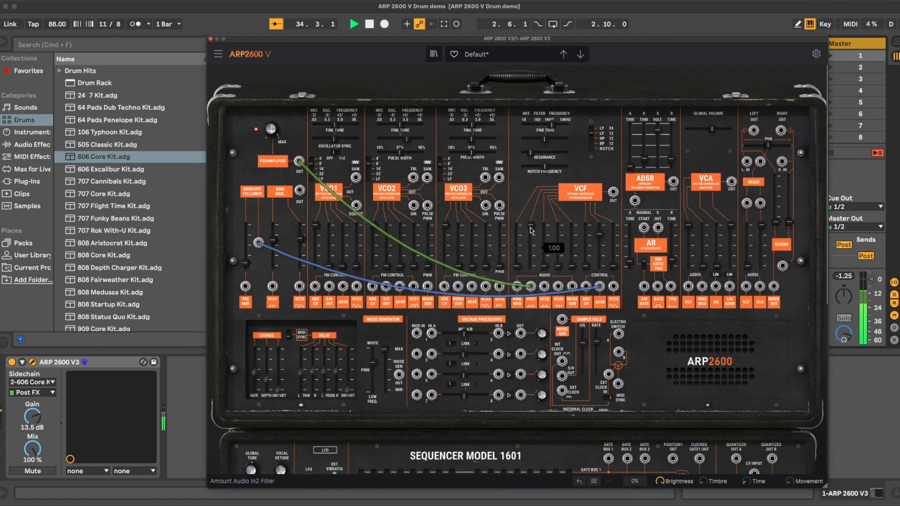
{"action": "left_click_drag", "start_coordinate": [527, 226], "coordinate": [532, 346]}
{"action": "left_click_drag", "start_coordinate": [544, 267], "coordinate": [542, 174]}
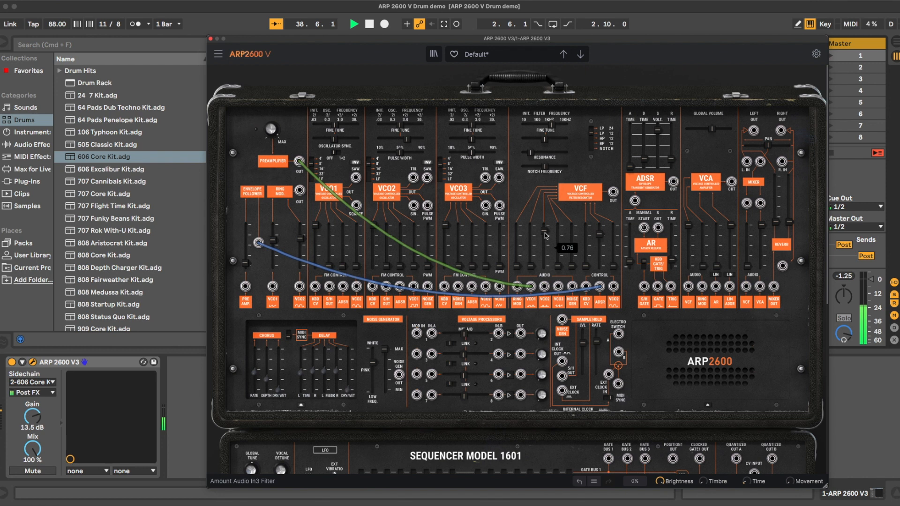
{"action": "left_click_drag", "start_coordinate": [545, 125], "coordinate": [543, 125]}
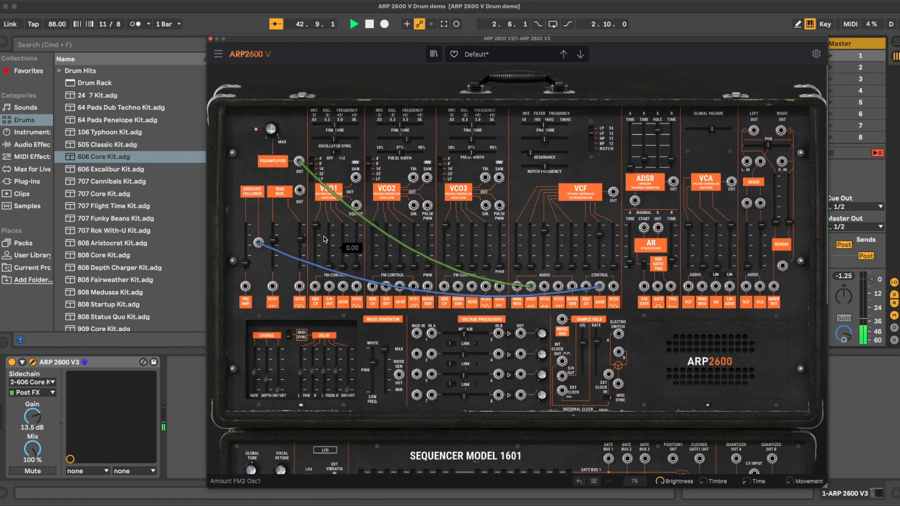
Repatch the preamplifier output into the ring modulator's VCO1 input, bring the ring modulator into the VCF instead of VCO2, and balance its inputs
{"action": "left_click_drag", "start_coordinate": [299, 162], "coordinate": [272, 286]}
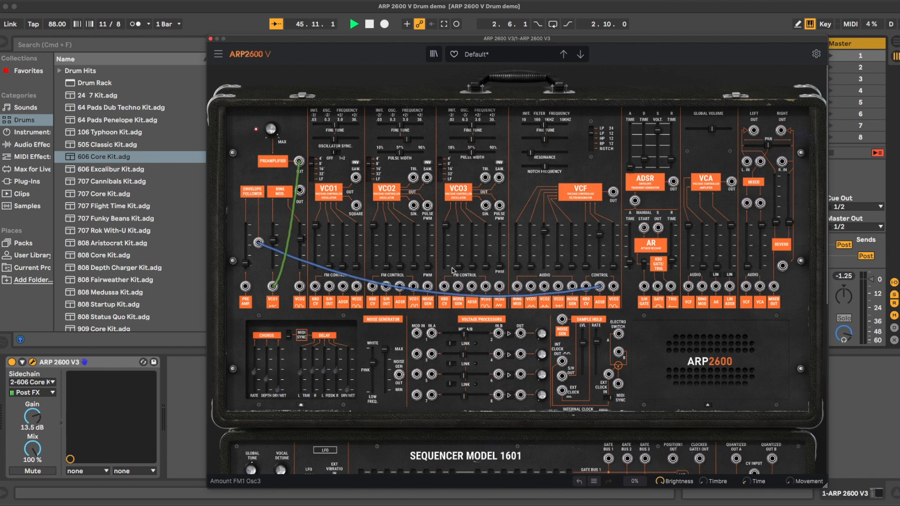
{"action": "left_click_drag", "start_coordinate": [518, 274], "coordinate": [518, 230]}
{"action": "left_click_drag", "start_coordinate": [273, 240], "coordinate": [300, 234]}
{"action": "left_click_drag", "start_coordinate": [544, 231], "coordinate": [544, 267]}
{"action": "left_click_drag", "start_coordinate": [517, 234], "coordinate": [517, 228]}
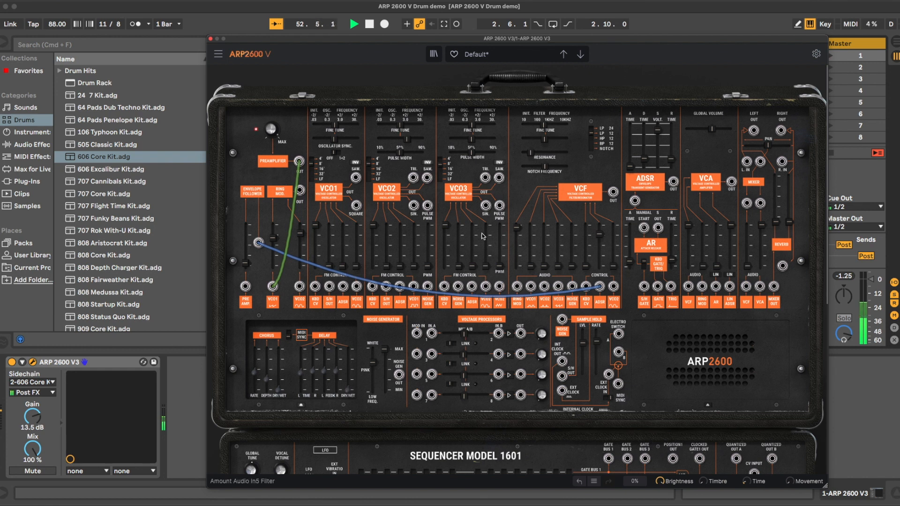
{"action": "left_click_drag", "start_coordinate": [273, 238], "coordinate": [303, 217]}
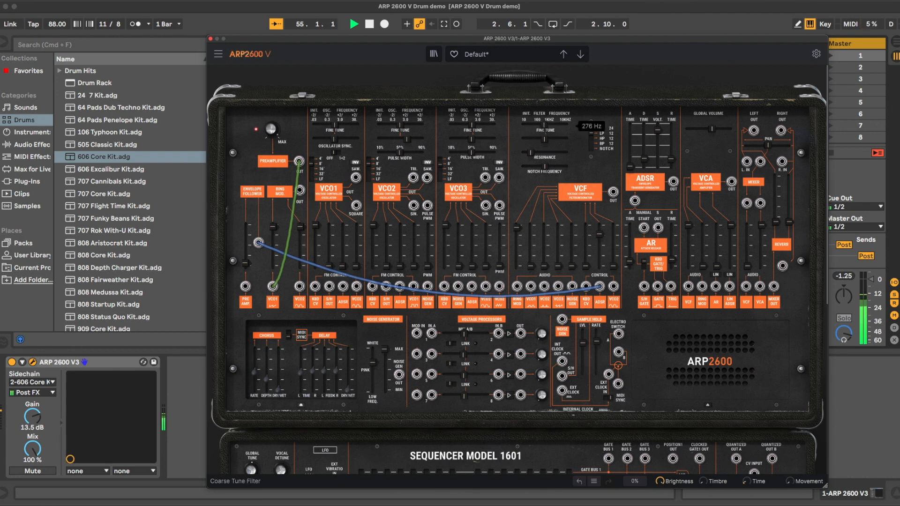
Readjust the VCF's initial filter frequency and fine-tune the master output level
{"action": "left_click_drag", "start_coordinate": [546, 125], "coordinate": [560, 126]}
{"action": "mouse_move", "coordinate": [532, 151]}
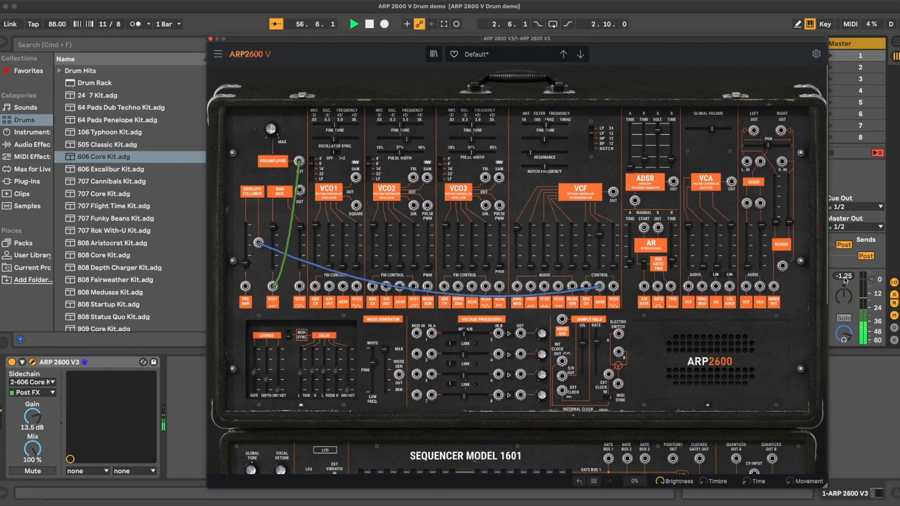
{"action": "left_click_drag", "start_coordinate": [870, 280], "coordinate": [870, 274]}
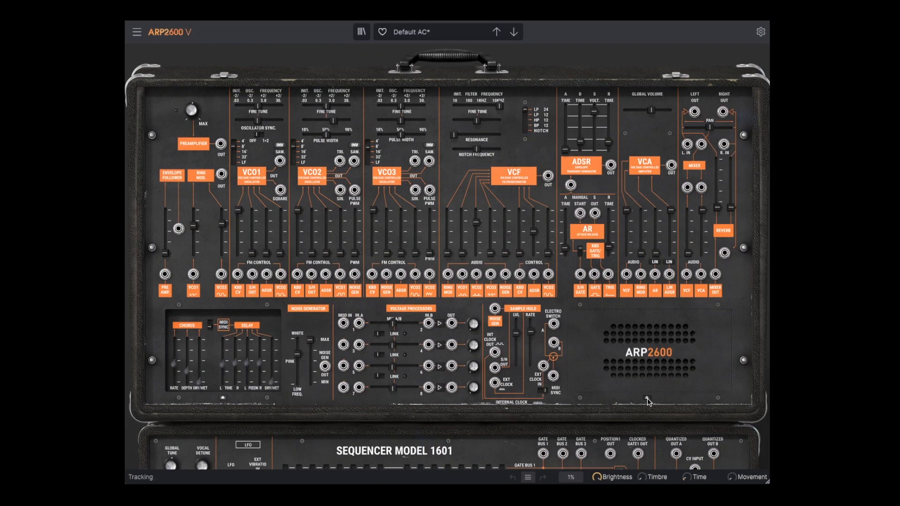
Show the tracking generator and draw an irregular waveform of peaks and dips freehand as curve 1
{"action": "left_click", "coordinate": [647, 399]}
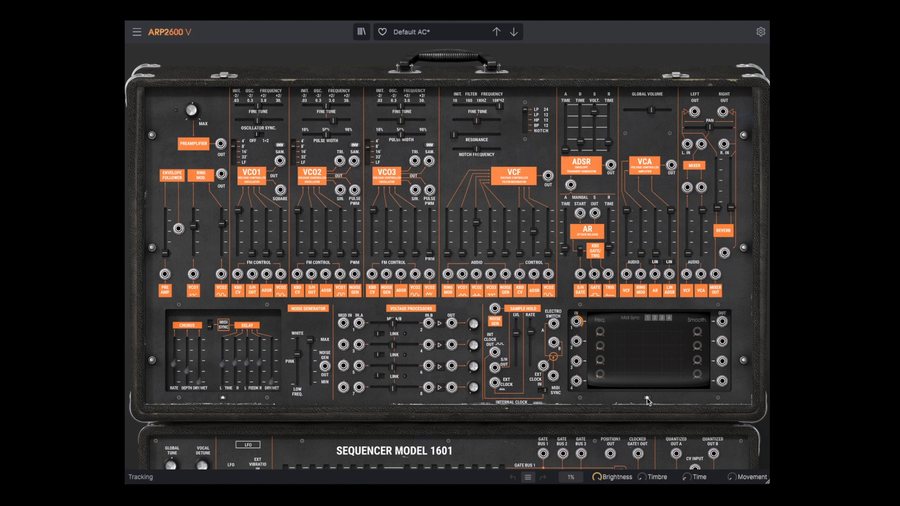
{"action": "left_click", "coordinate": [645, 359]}
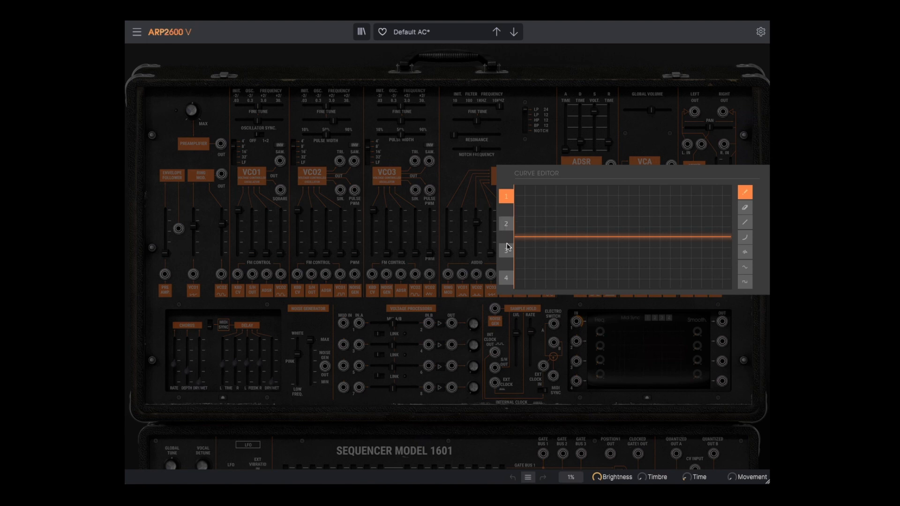
{"action": "mouse_move", "coordinate": [532, 237]}
{"action": "left_mouse_down"}
{"action": "mouse_move", "coordinate": [551, 199]}
{"action": "mouse_move", "coordinate": [583, 263]}
{"action": "mouse_move", "coordinate": [616, 239]}
{"action": "mouse_move", "coordinate": [663, 237]}
{"action": "mouse_move", "coordinate": [689, 213]}
{"action": "mouse_move", "coordinate": [725, 239]}
{"action": "left_mouse_up"}
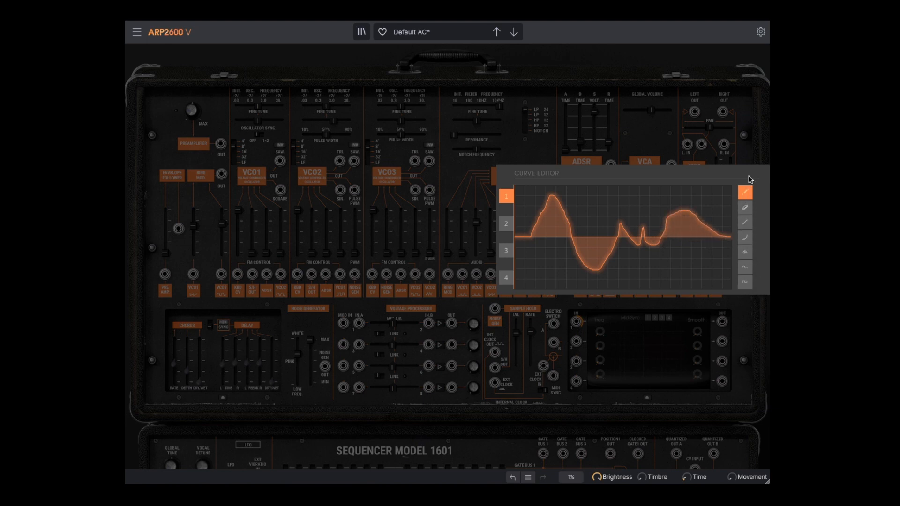
{"action": "left_click", "coordinate": [654, 353]}
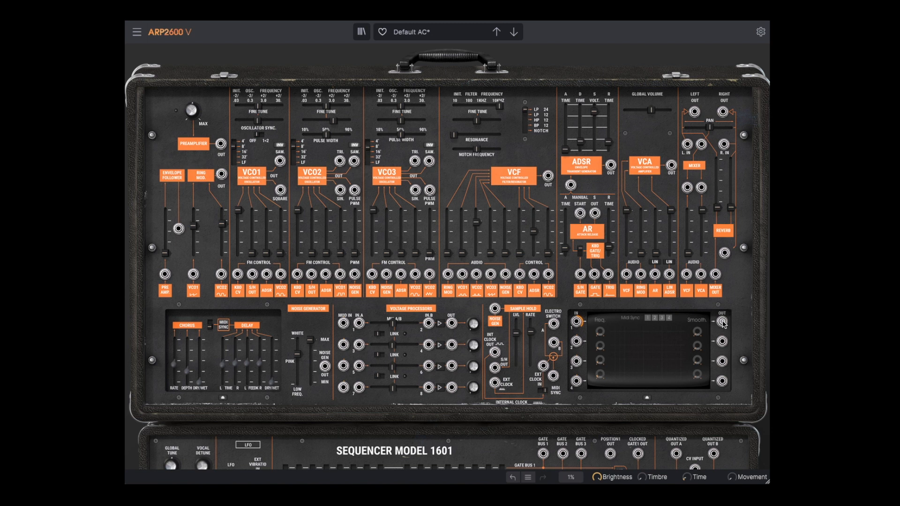
Patch tracking output 1 into VCO2's ADSR FM input, raise its modulation amount, and set curve 1's frequency to about 0.30 Hz
{"action": "left_click_drag", "start_coordinate": [722, 322], "coordinate": [327, 223]}
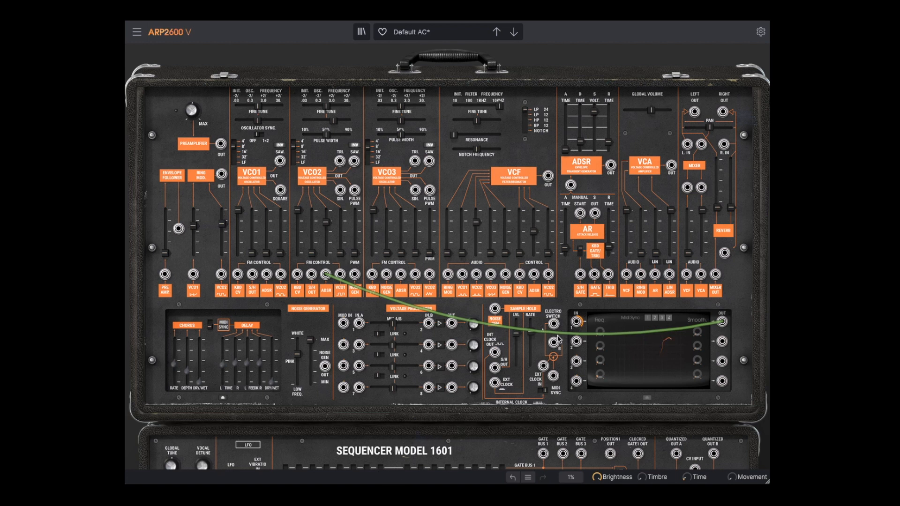
{"action": "mouse_move", "coordinate": [597, 332]}
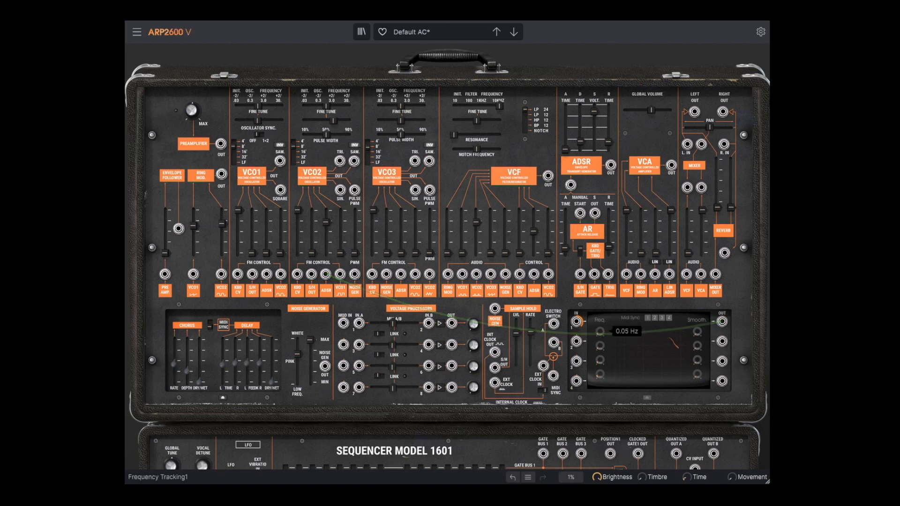
{"action": "left_click_drag", "start_coordinate": [599, 331], "coordinate": [599, 321]}
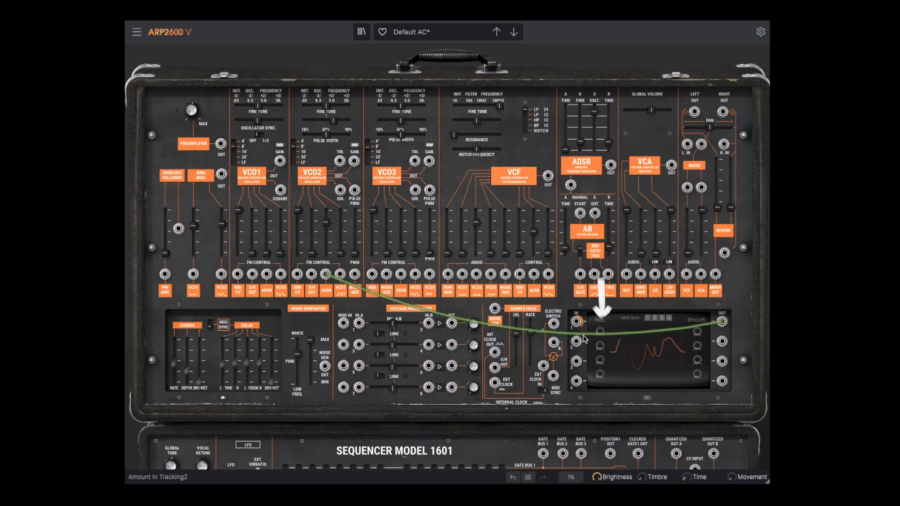
Raise curve 1's frequency to about 53.66 Hz, reduce it slightly, and fine-adjust VCO2's ADSR FM amount
{"action": "mouse_move", "coordinate": [596, 332]}
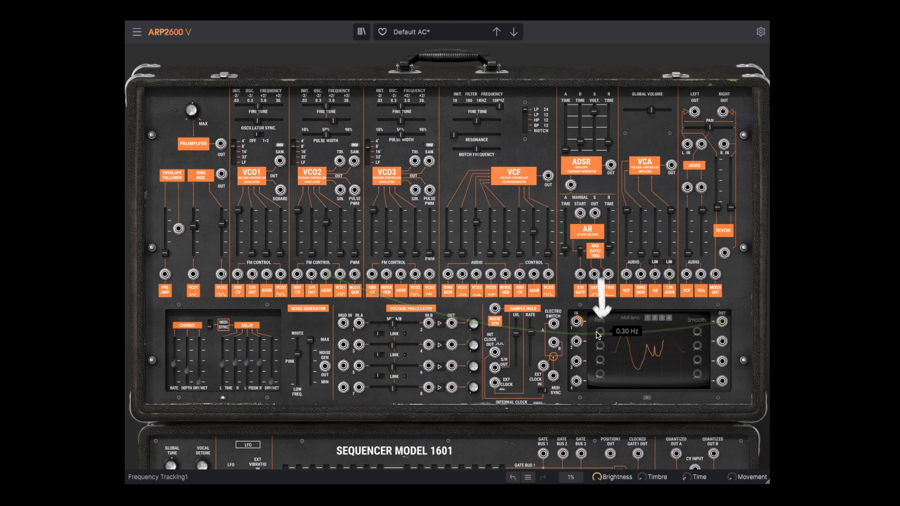
{"action": "left_click_drag", "start_coordinate": [598, 332], "coordinate": [599, 220]}
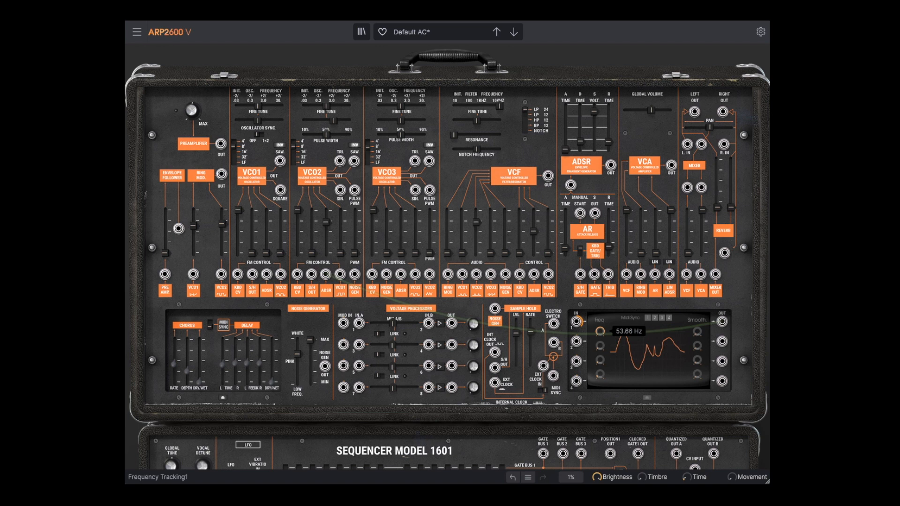
{"action": "mouse_move", "coordinate": [600, 332]}
{"action": "left_mouse_down"}
{"action": "mouse_move", "coordinate": [600, 314]}
{"action": "mouse_move", "coordinate": [600, 335]}
{"action": "left_mouse_up"}
{"action": "mouse_move", "coordinate": [320, 228]}
{"action": "left_click_drag", "start_coordinate": [325, 223], "coordinate": [326, 223]}
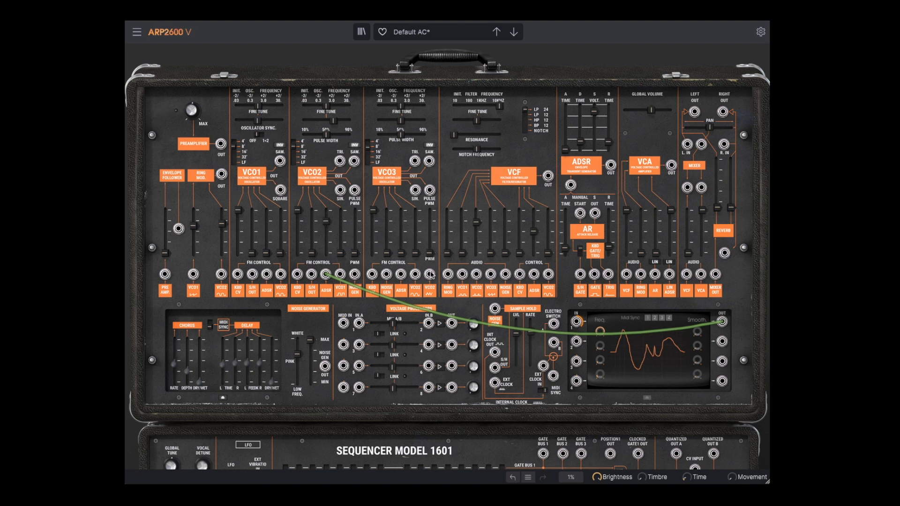
Lower curve 1's frequency, set its smoothing to about 0.26, and raise the frequency again
{"action": "left_click_drag", "start_coordinate": [604, 333], "coordinate": [604, 339]}
{"action": "left_click_drag", "start_coordinate": [696, 332], "coordinate": [696, 330]}
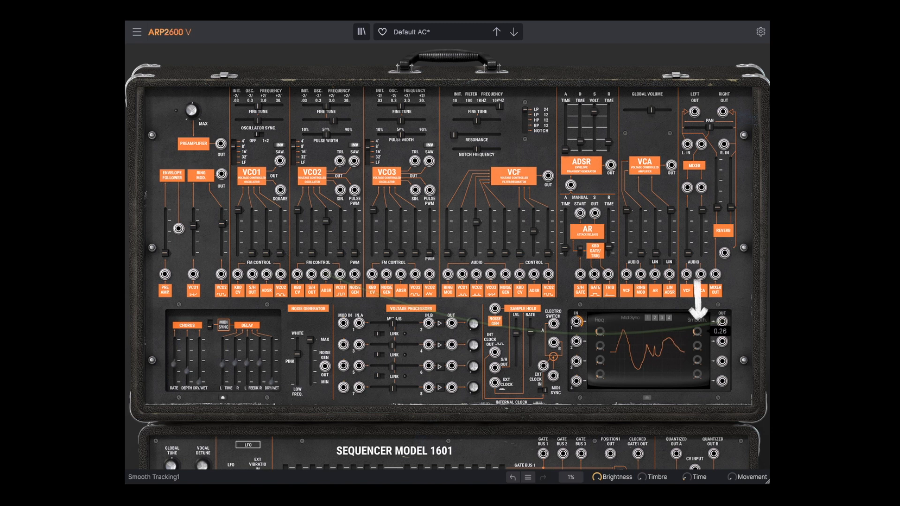
{"action": "mouse_move", "coordinate": [600, 343]}
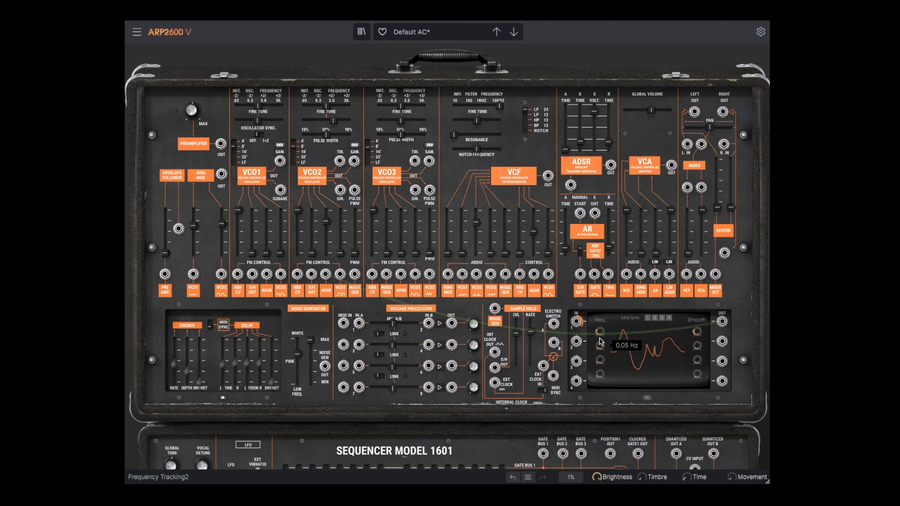
{"action": "left_click_drag", "start_coordinate": [599, 332], "coordinate": [599, 298]}
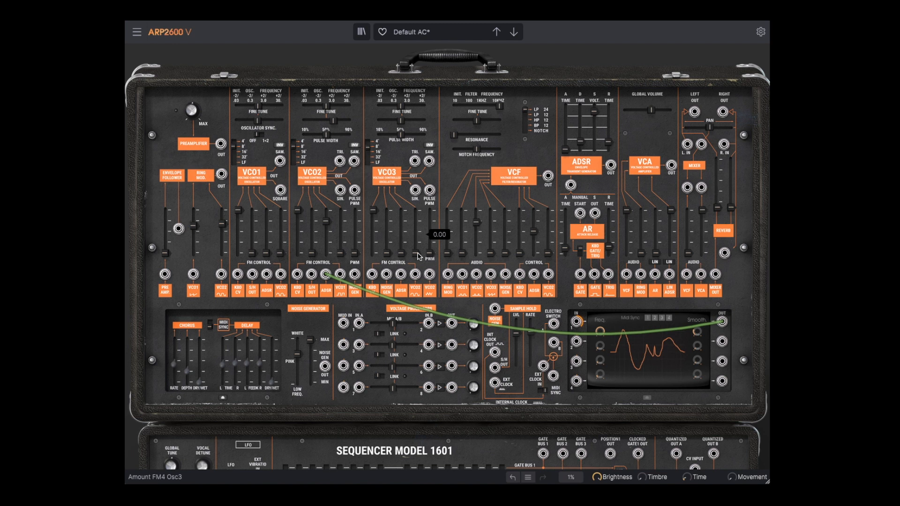
Draw a waveform for tracking curve 3 by combining the curve editor's shape tools, and close the editor
{"action": "left_click", "coordinate": [652, 352]}
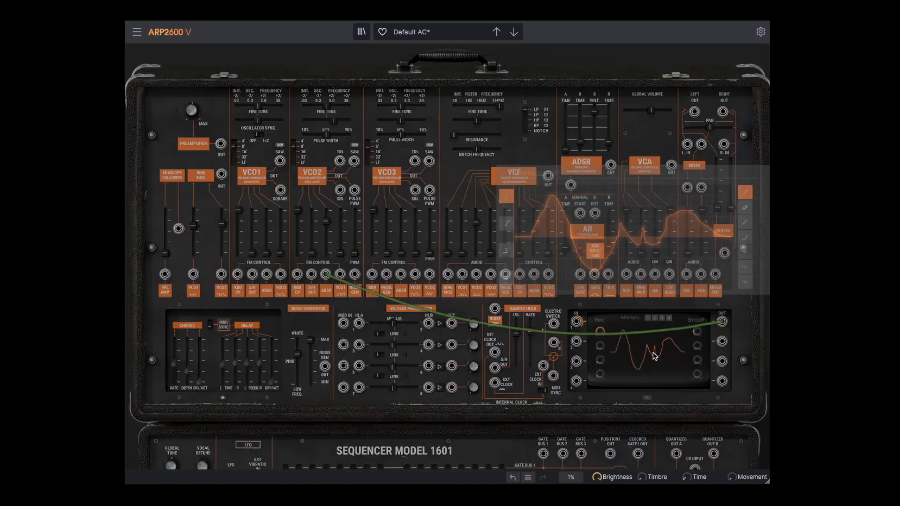
{"action": "left_click", "coordinate": [508, 257]}
{"action": "left_click", "coordinate": [745, 267]}
{"action": "left_click_drag", "start_coordinate": [524, 236], "coordinate": [595, 204]}
{"action": "left_click", "coordinate": [745, 237]}
{"action": "mouse_move", "coordinate": [595, 237]}
{"action": "left_mouse_down"}
{"action": "mouse_move", "coordinate": [628, 199]}
{"action": "mouse_move", "coordinate": [670, 242]}
{"action": "mouse_move", "coordinate": [733, 238]}
{"action": "mouse_move", "coordinate": [650, 239]}
{"action": "left_mouse_up"}
{"action": "left_click", "coordinate": [744, 222]}
{"action": "left_click", "coordinate": [744, 192]}
{"action": "left_click", "coordinate": [637, 325]}
Patch tracking output 3 into VCO2's PWM input, raise its frequency, set smoothing to about 0.35, and readjust VCO2's modulation
{"action": "left_click_drag", "start_coordinate": [722, 361], "coordinate": [355, 226]}
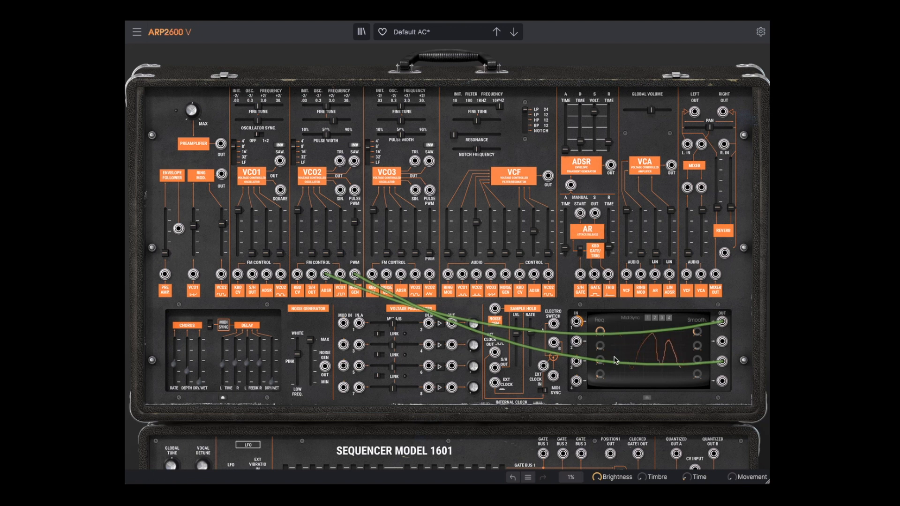
{"action": "mouse_move", "coordinate": [598, 360]}
{"action": "left_mouse_down"}
{"action": "mouse_move", "coordinate": [598, 324]}
{"action": "mouse_move", "coordinate": [598, 347]}
{"action": "left_mouse_up"}
{"action": "left_click_drag", "start_coordinate": [694, 359], "coordinate": [694, 355]}
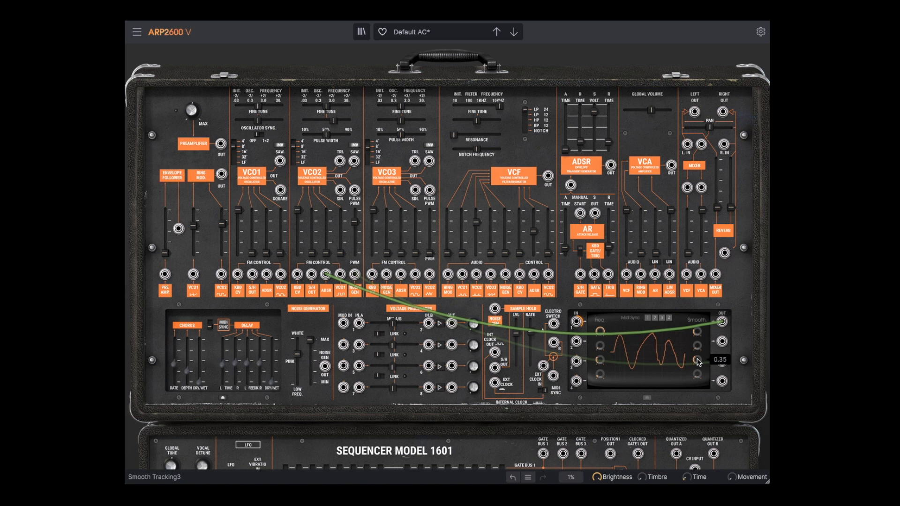
{"action": "left_click_drag", "start_coordinate": [698, 361], "coordinate": [722, 361]}
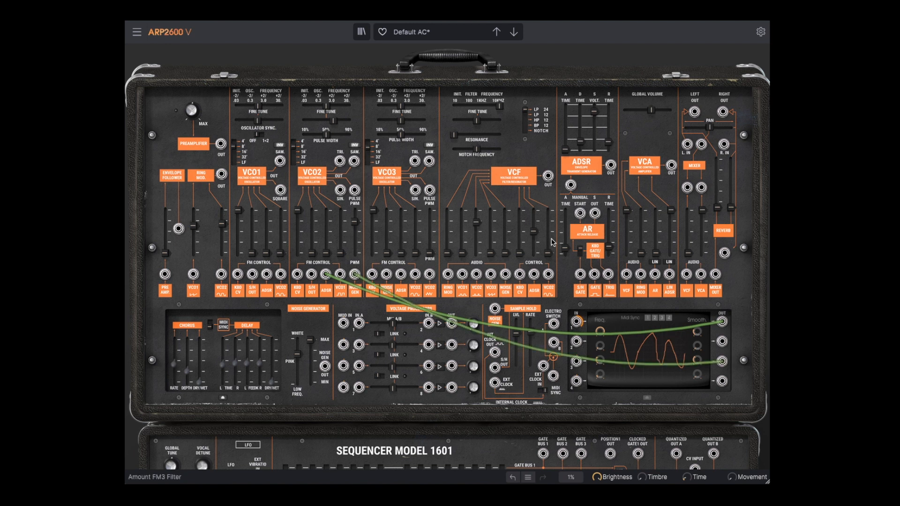
{"action": "left_click_drag", "start_coordinate": [326, 229], "coordinate": [326, 217]}
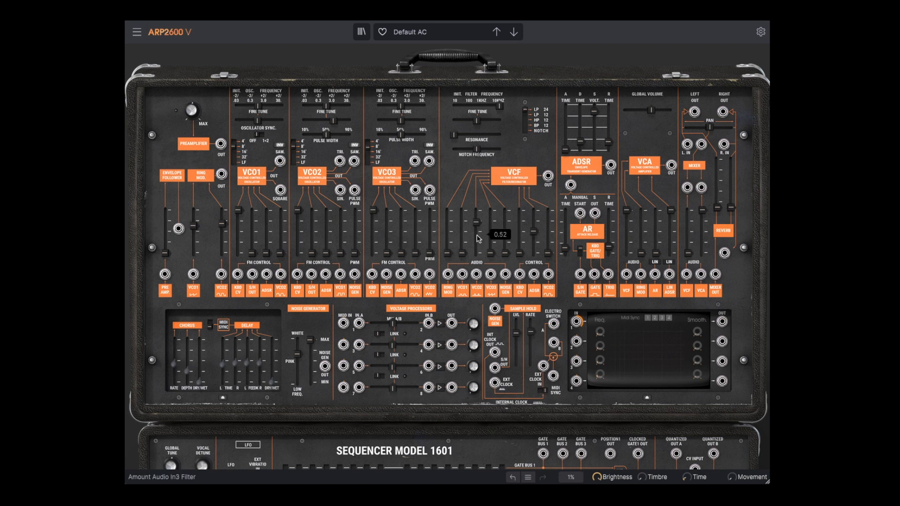
Draw a falling ramp across the full width of tracking curve 1 and close the curve editor
{"action": "left_click", "coordinate": [640, 343]}
{"action": "left_click_drag", "start_coordinate": [517, 196], "coordinate": [729, 261]}
{"action": "left_click_drag", "start_coordinate": [515, 190], "coordinate": [734, 283]}
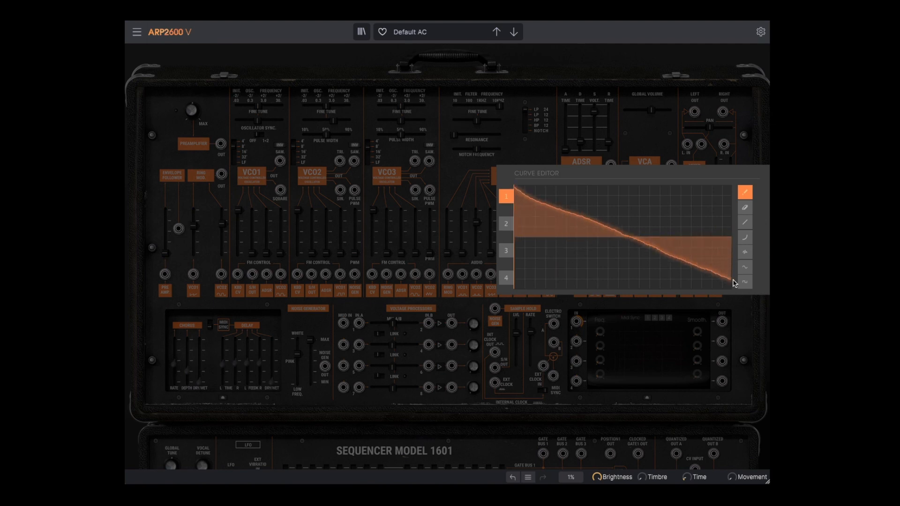
{"action": "left_click", "coordinate": [680, 379]}
Patch VCO1's saw output into tracking input 1 and tracking output 1 into VCO2's ADSR FM input, and lower VCO1's coarse frequency
{"action": "left_click_drag", "start_coordinate": [280, 161], "coordinate": [576, 322]}
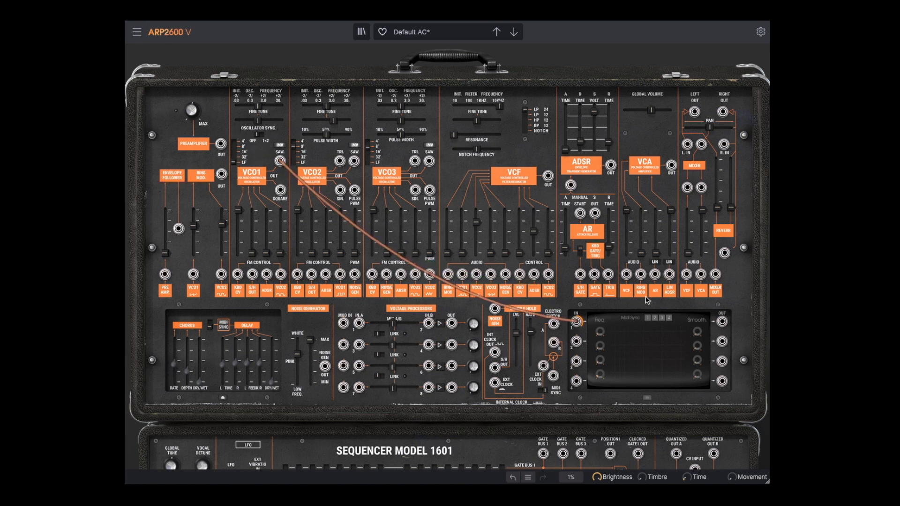
{"action": "left_click_drag", "start_coordinate": [722, 322], "coordinate": [326, 224]}
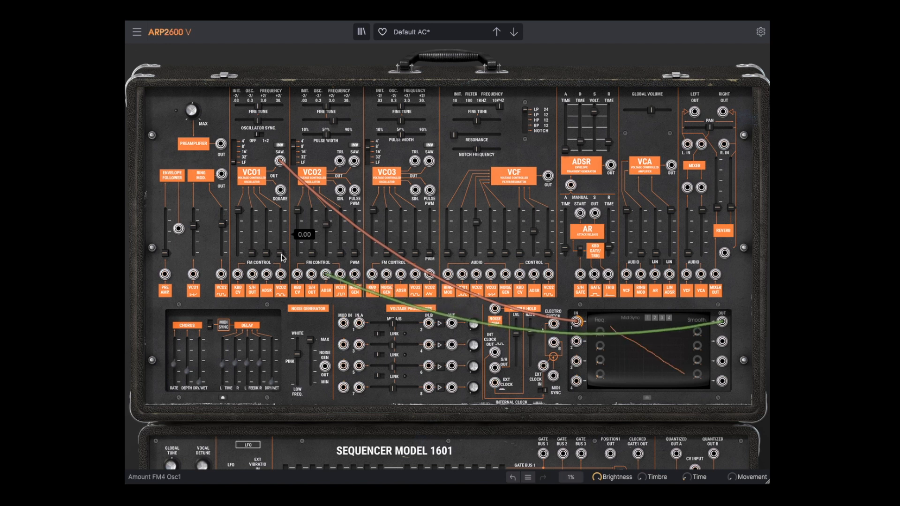
{"action": "left_click_drag", "start_coordinate": [257, 106], "coordinate": [247, 106]}
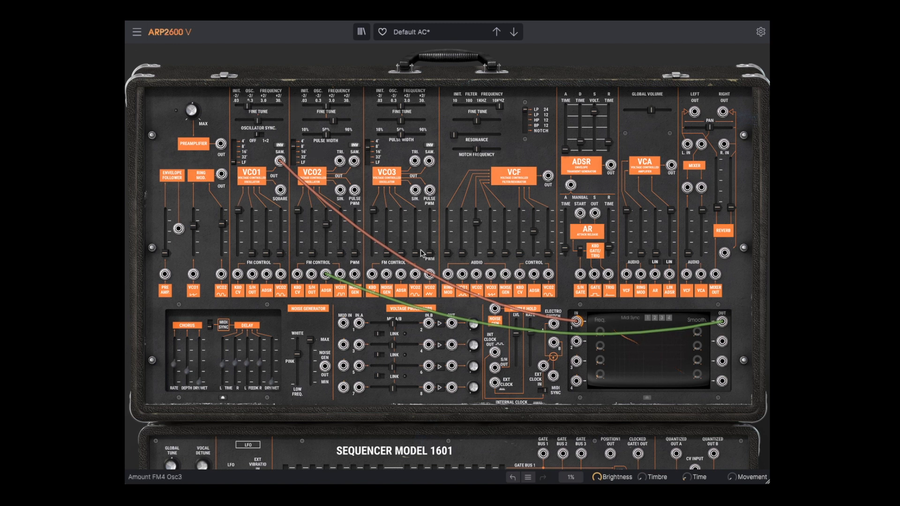
Set curve 1's frequency to about 0.30 Hz, raise VCO1's coarse frequency in stages, and readjust both rates
{"action": "left_click_drag", "start_coordinate": [598, 331], "coordinate": [601, 333]}
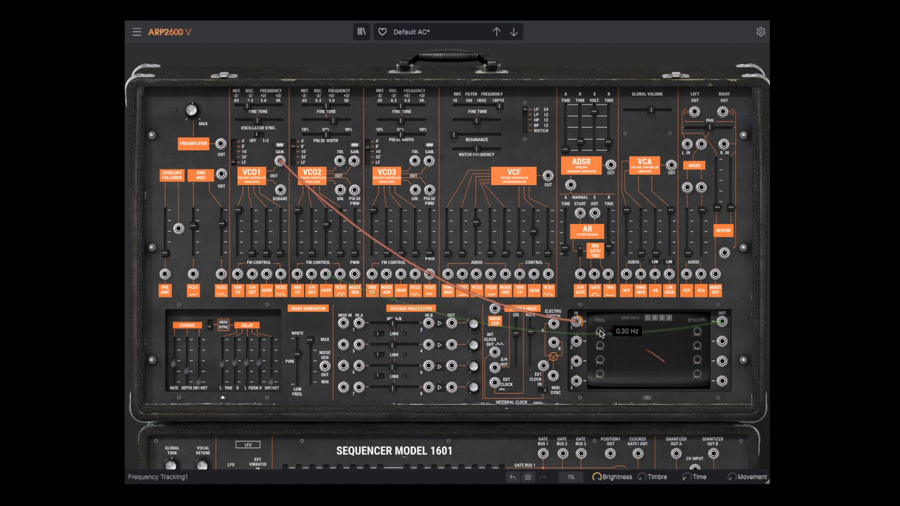
{"action": "mouse_move", "coordinate": [248, 107]}
{"action": "left_click_drag", "start_coordinate": [248, 107], "coordinate": [250, 107]}
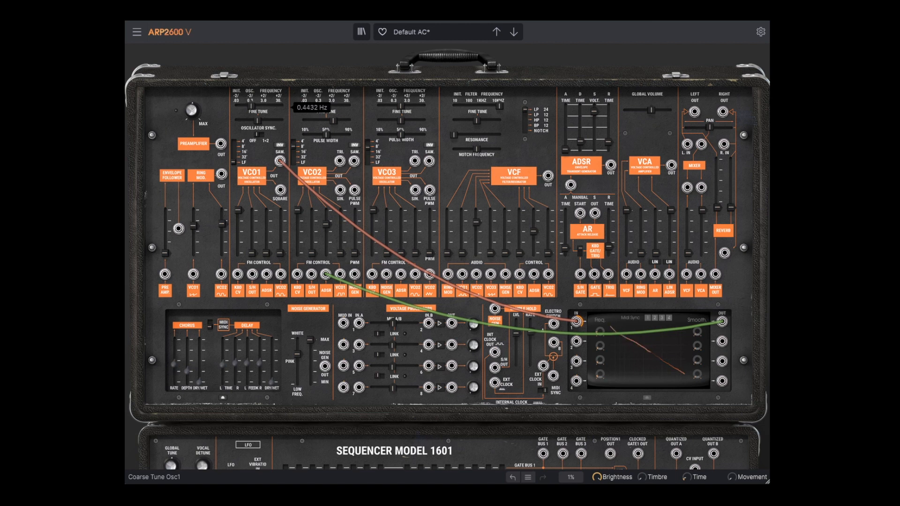
{"action": "left_click_drag", "start_coordinate": [251, 107], "coordinate": [255, 108]}
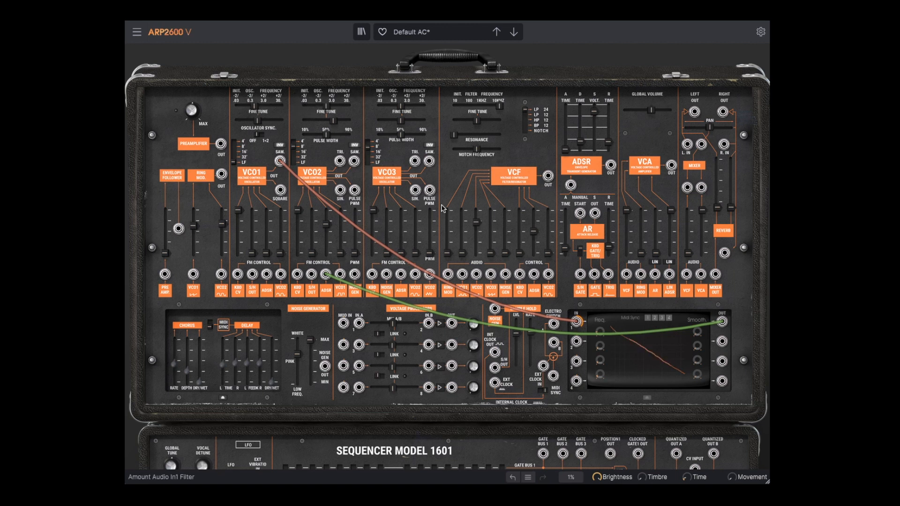
{"action": "left_click_drag", "start_coordinate": [598, 332], "coordinate": [599, 326]}
{"action": "left_click_drag", "start_coordinate": [255, 106], "coordinate": [258, 106]}
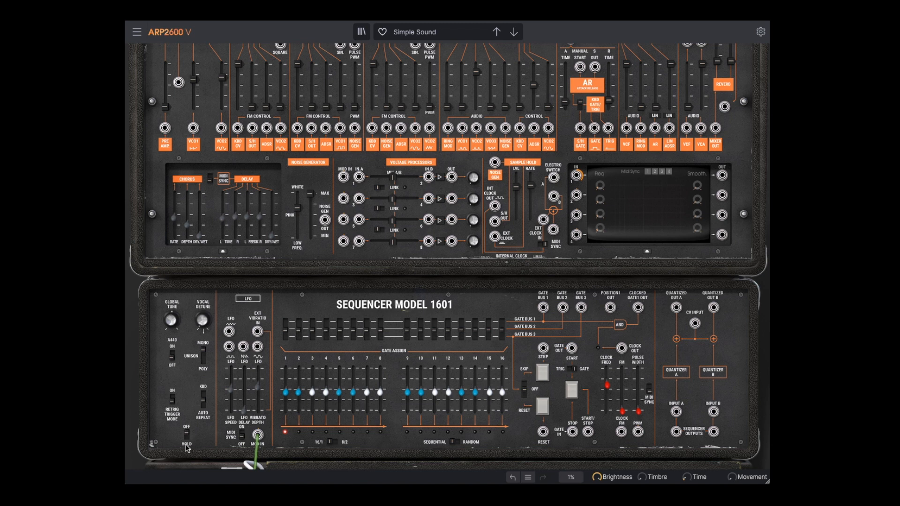
Set varied levels across the sequencer's steps and patch the sequencer output for quantizer A directly into VCO2's KBD CV input
{"action": "scroll", "coordinate": [186, 448], "scroll_direction": "up", "scroll_amount": 5}
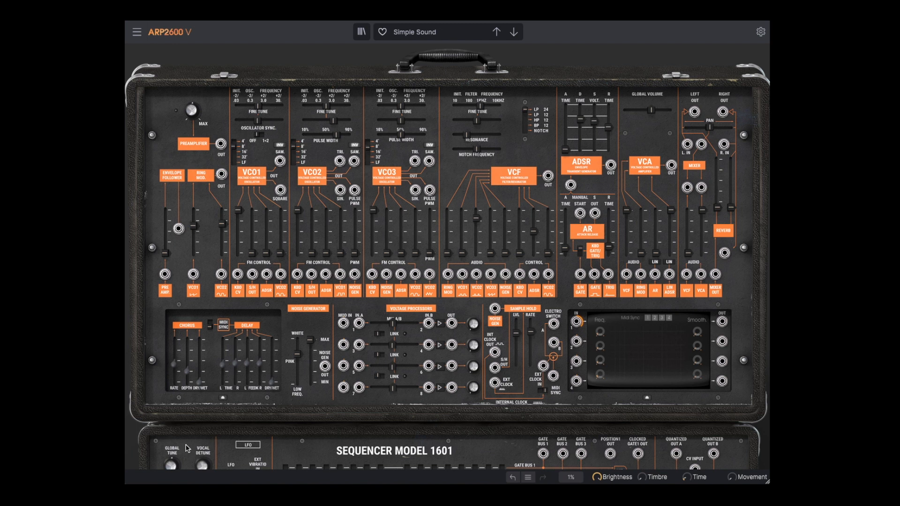
{"action": "scroll", "coordinate": [335, 333], "scroll_direction": "down", "scroll_amount": 4}
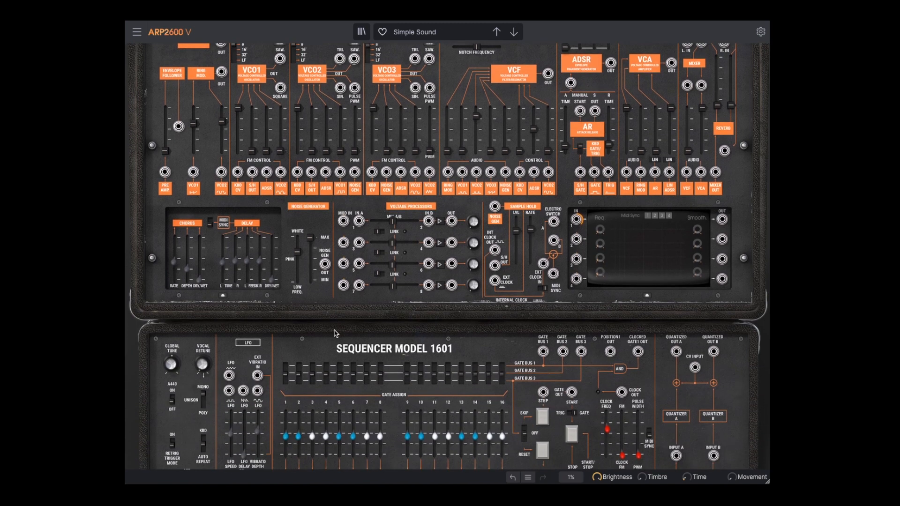
{"action": "mouse_move", "coordinate": [300, 414]}
{"action": "left_mouse_down"}
{"action": "mouse_move", "coordinate": [299, 393]}
{"action": "mouse_move", "coordinate": [351, 412]}
{"action": "mouse_move", "coordinate": [377, 403]}
{"action": "mouse_move", "coordinate": [419, 415]}
{"action": "mouse_move", "coordinate": [448, 399]}
{"action": "mouse_move", "coordinate": [504, 420]}
{"action": "left_mouse_up"}
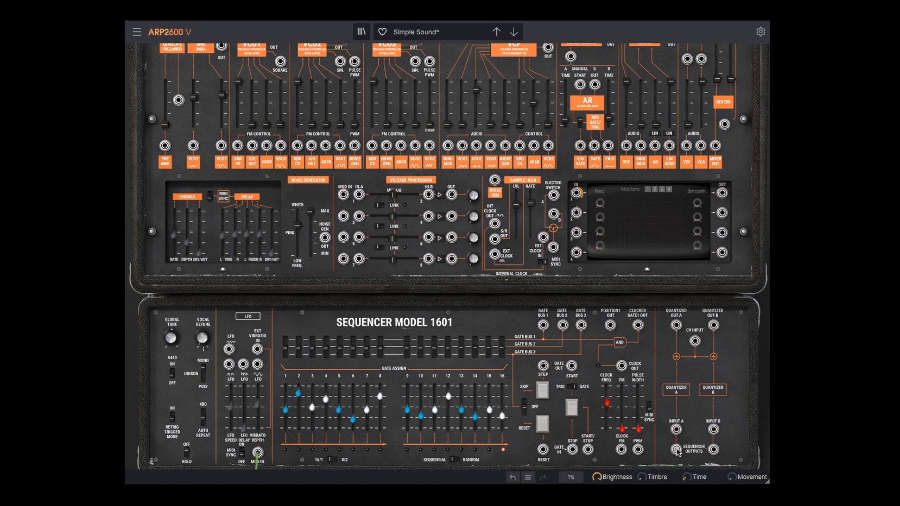
{"action": "left_click_drag", "start_coordinate": [676, 450], "coordinate": [298, 145]}
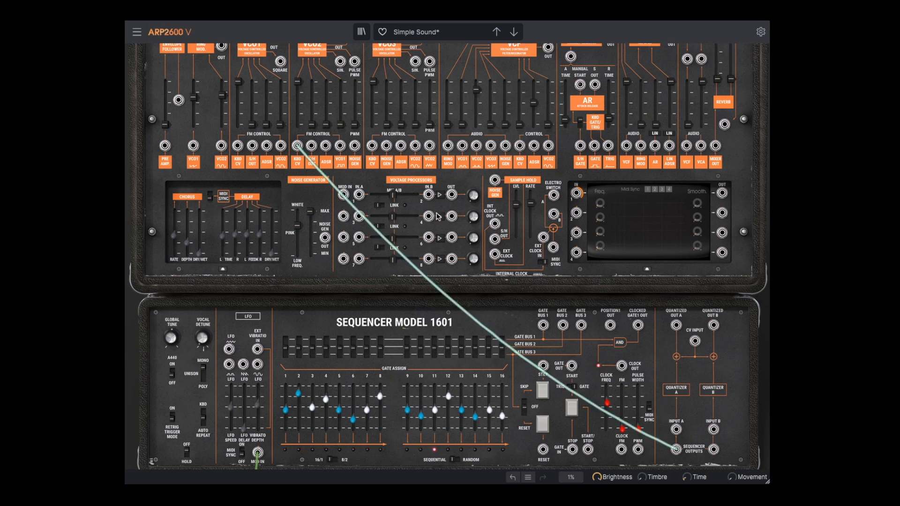
Remove the direct sequencer cable from VCO2's KBD CV input and patch Quantized Out A into it
{"action": "left_click_drag", "start_coordinate": [297, 145], "coordinate": [329, 171]}
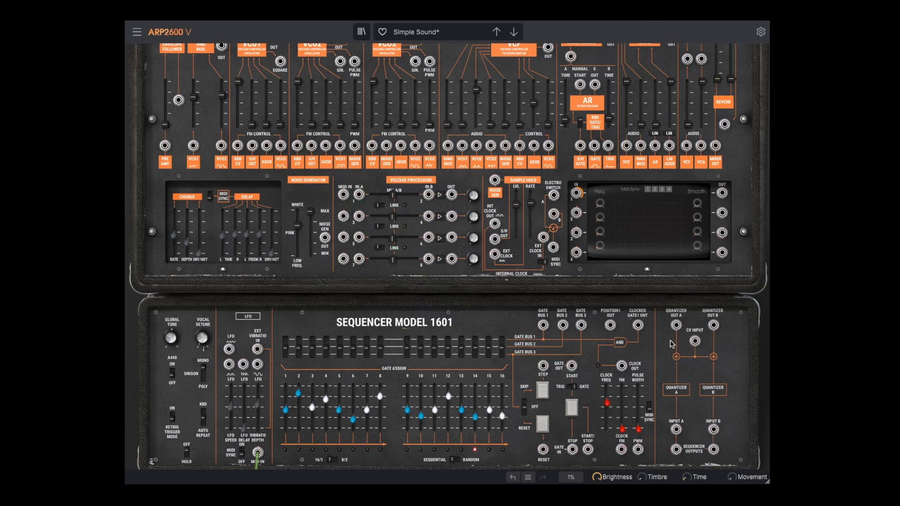
{"action": "left_click_drag", "start_coordinate": [675, 325], "coordinate": [297, 146]}
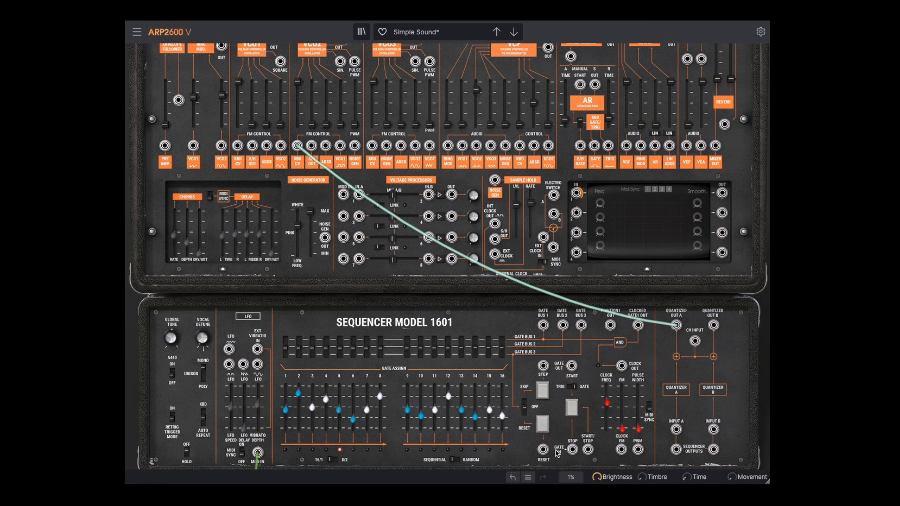
{"action": "mouse_move", "coordinate": [607, 403]}
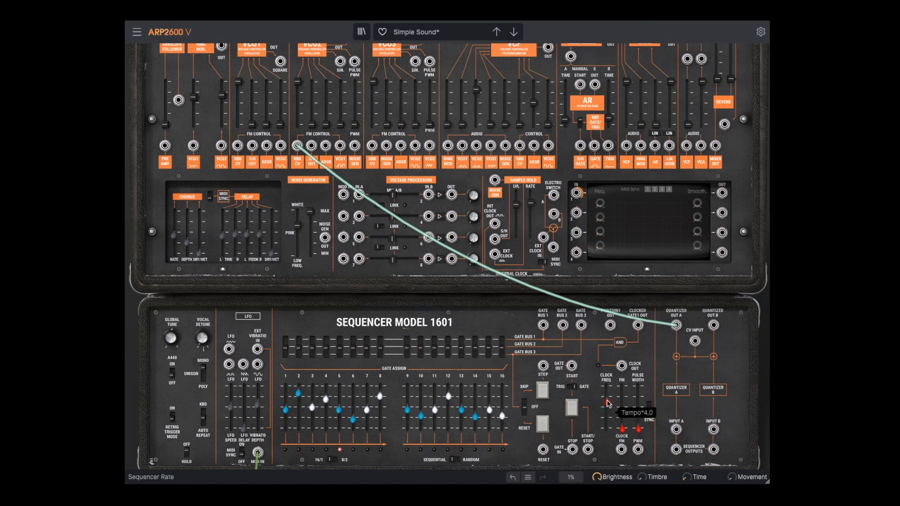
Lower the sequencer's clock frequency slightly and operate its MIDI sync switch
{"action": "left_click_drag", "start_coordinate": [607, 403], "coordinate": [606, 406]}
{"action": "left_click_drag", "start_coordinate": [607, 404], "coordinate": [607, 405]}
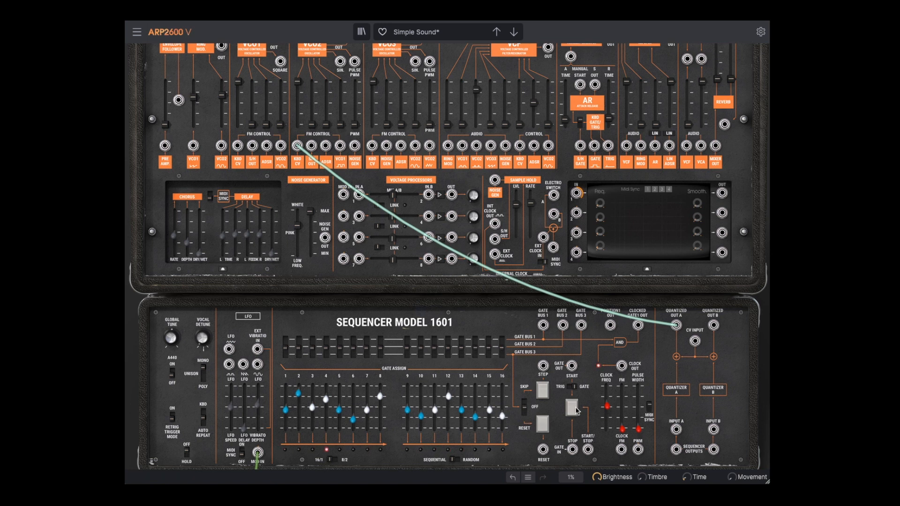
{"action": "mouse_move", "coordinate": [607, 406]}
{"action": "left_click_drag", "start_coordinate": [607, 406], "coordinate": [607, 407]}
{"action": "left_click", "coordinate": [649, 411]}
Patch the keyboard gate into the sequencer's Start/Stop jack and the keyboard trigger into its Reset jack
{"action": "left_click_drag", "start_coordinate": [595, 148], "coordinate": [589, 450]}
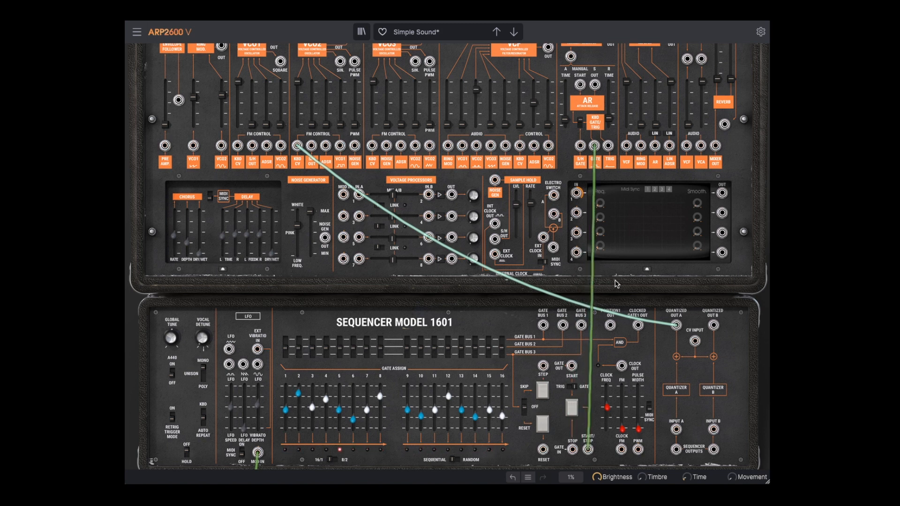
{"action": "left_click_drag", "start_coordinate": [608, 149], "coordinate": [542, 449]}
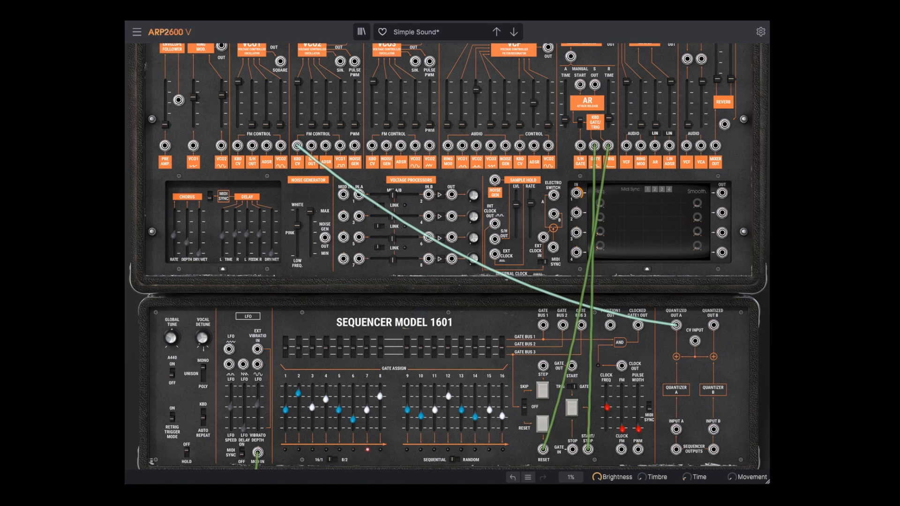
Patch the sequencer's Clock Out into the ADSR's input jack
{"action": "scroll", "coordinate": [537, 437], "scroll_direction": "down", "scroll_amount": 2}
{"action": "scroll", "coordinate": [537, 436], "scroll_direction": "down", "scroll_amount": 4}
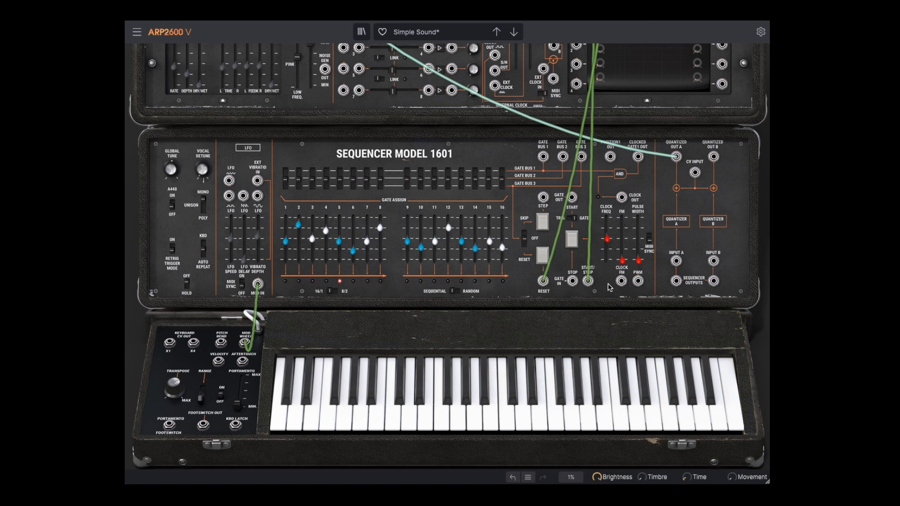
{"action": "scroll", "coordinate": [588, 254], "scroll_direction": "up", "scroll_amount": 3}
{"action": "scroll", "coordinate": [588, 255], "scroll_direction": "up", "scroll_amount": 4}
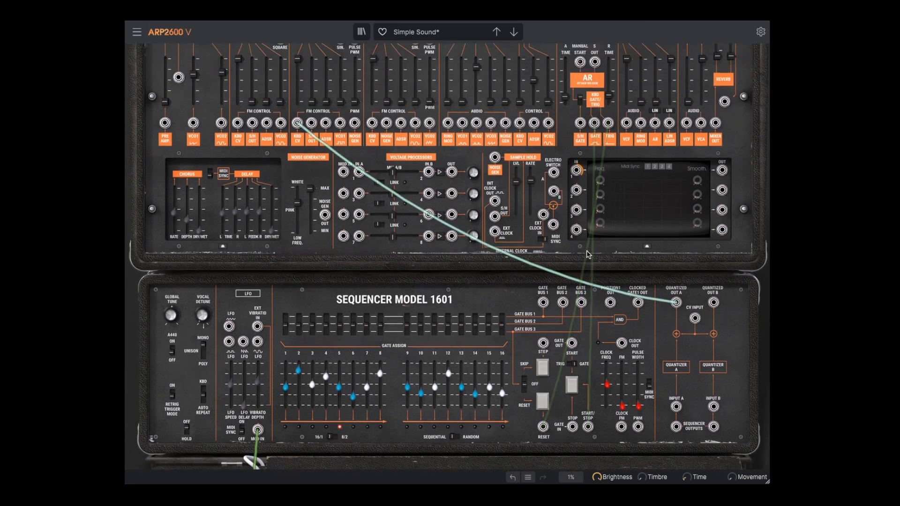
{"action": "scroll", "coordinate": [520, 167], "scroll_direction": "up", "scroll_amount": 1}
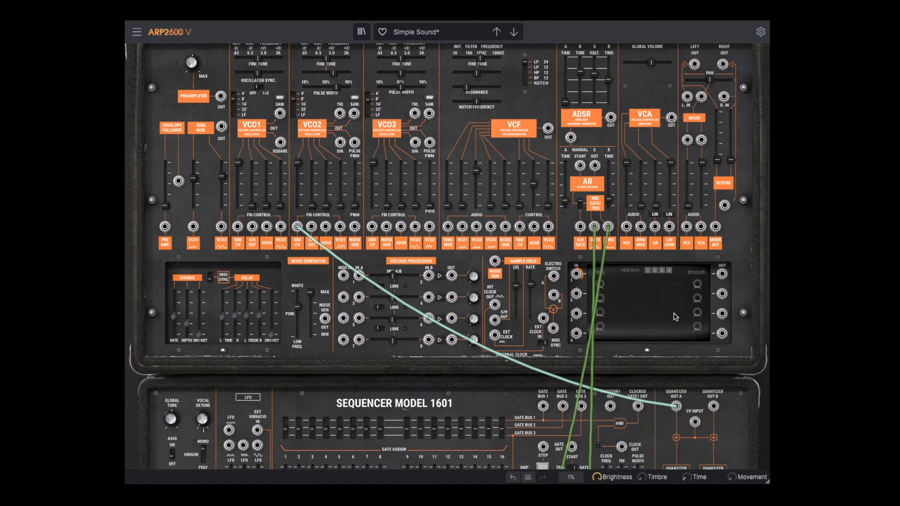
{"action": "scroll", "coordinate": [675, 316], "scroll_direction": "down", "scroll_amount": 3}
{"action": "scroll", "coordinate": [674, 316], "scroll_direction": "down", "scroll_amount": 1}
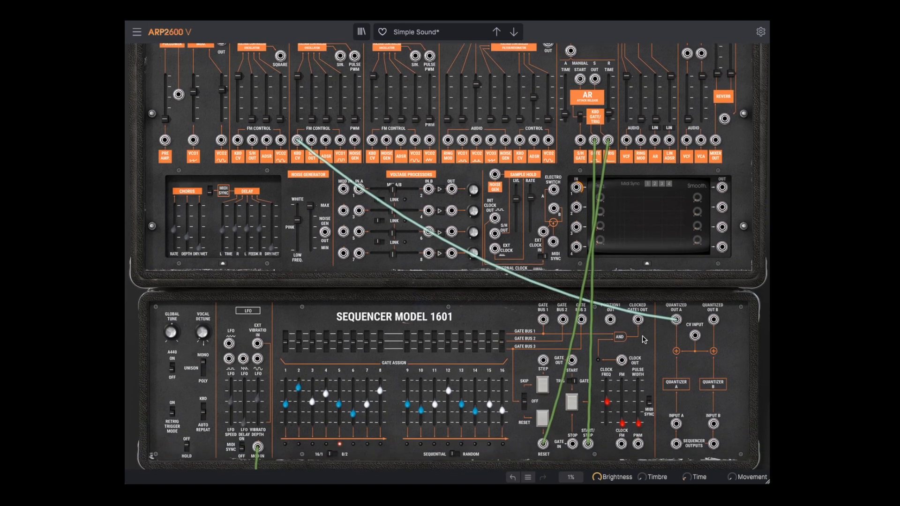
{"action": "scroll", "coordinate": [625, 360], "scroll_direction": "up", "scroll_amount": 1}
{"action": "left_click_drag", "start_coordinate": [621, 388], "coordinate": [571, 79]}
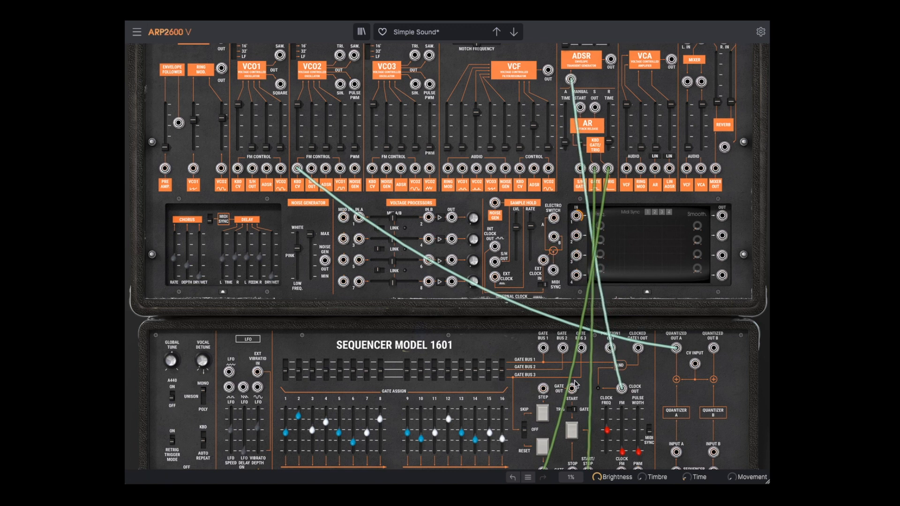
Raise the sequencer clock's pulse width to 56 %, and lower it again to about a third
{"action": "scroll", "coordinate": [651, 426], "scroll_direction": "down", "scroll_amount": 1}
{"action": "scroll", "coordinate": [654, 425], "scroll_direction": "down", "scroll_amount": 1}
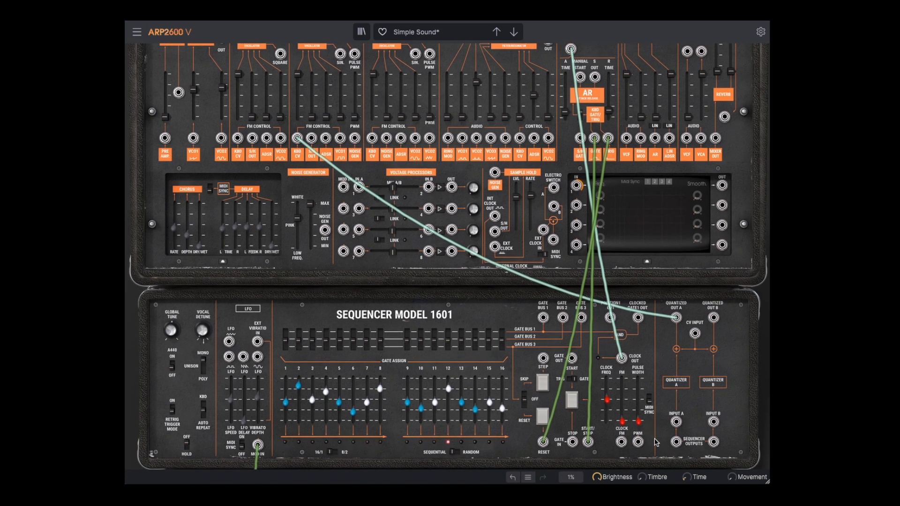
{"action": "left_click_drag", "start_coordinate": [638, 421], "coordinate": [638, 397]}
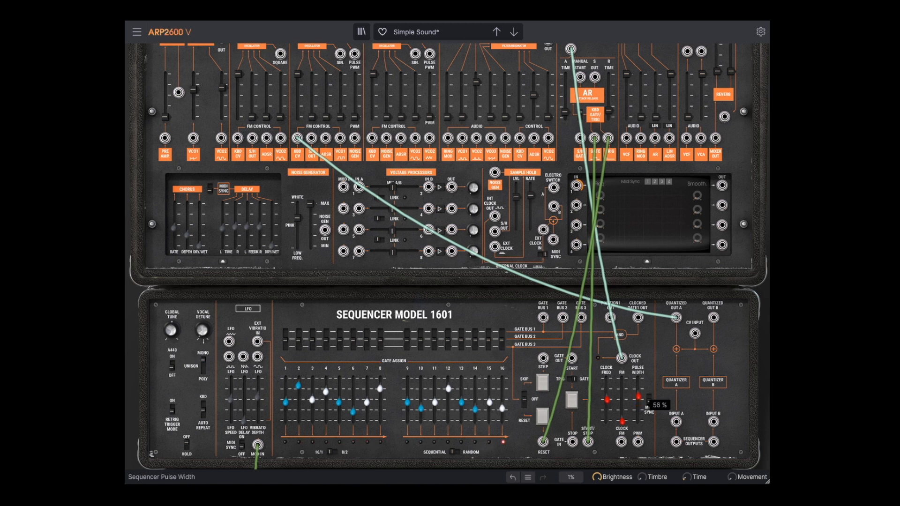
{"action": "left_click_drag", "start_coordinate": [638, 398], "coordinate": [638, 410]}
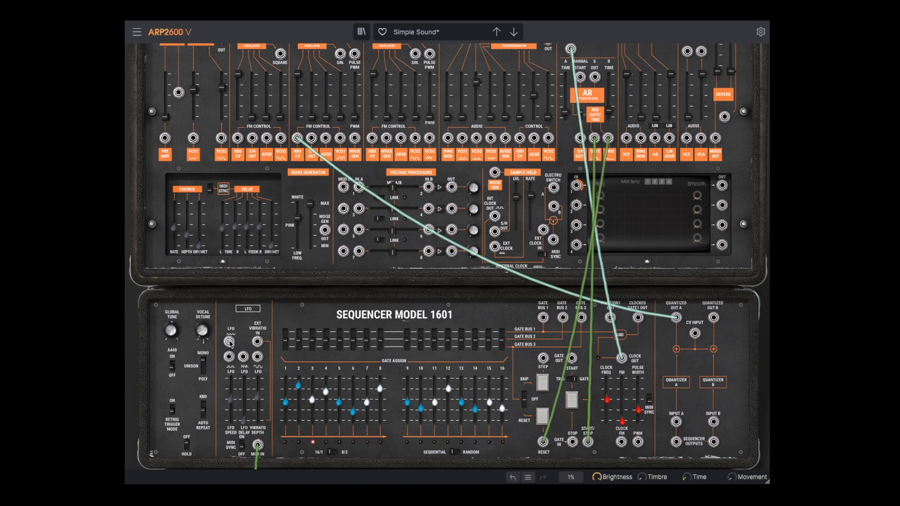
Try modulating the sequencer clock by patching the LFO into Clock FM at a slower LFO speed, and remove the cable
{"action": "left_click_drag", "start_coordinate": [229, 341], "coordinate": [621, 441]}
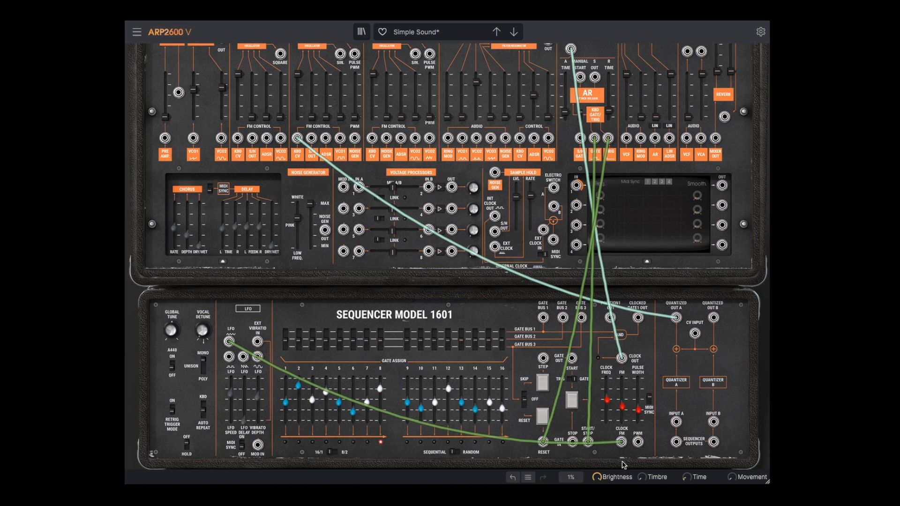
{"action": "left_click_drag", "start_coordinate": [622, 408], "coordinate": [622, 411]}
{"action": "left_click_drag", "start_coordinate": [622, 409], "coordinate": [621, 405]}
{"action": "mouse_move", "coordinate": [230, 394]}
{"action": "left_click_drag", "start_coordinate": [230, 395], "coordinate": [230, 407]}
{"action": "left_click_drag", "start_coordinate": [621, 442], "coordinate": [594, 478]}
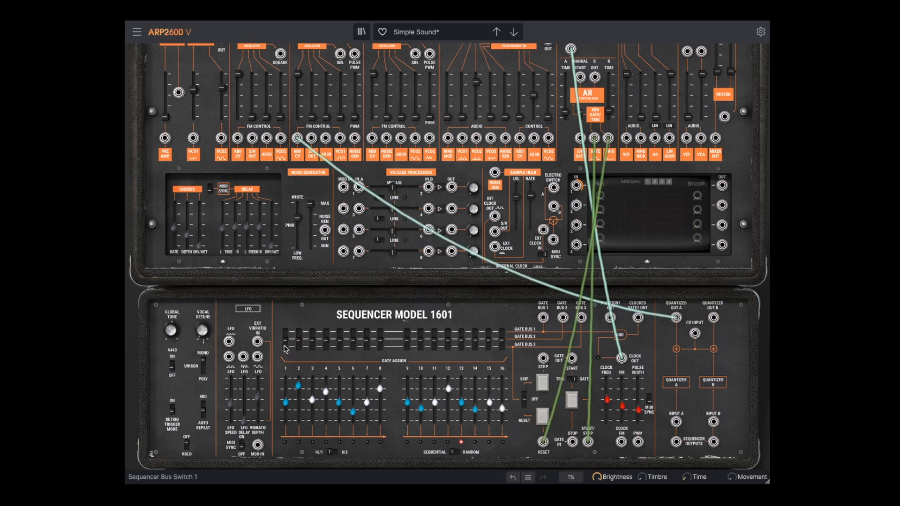
Raise the sequencer's clock FM amount and assign the gates of steps 7 and 14 to Gate Bus 3
{"action": "mouse_move", "coordinate": [368, 346]}
{"action": "mouse_move", "coordinate": [326, 341]}
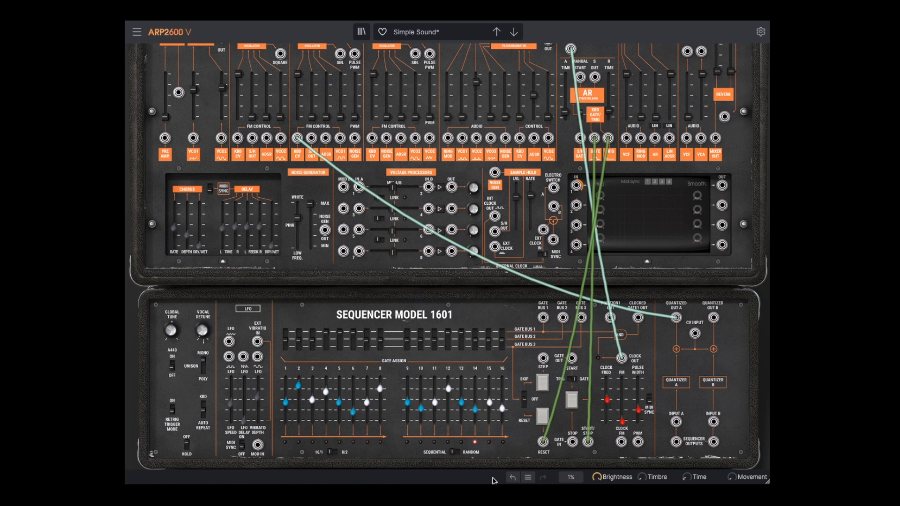
{"action": "mouse_move", "coordinate": [622, 421]}
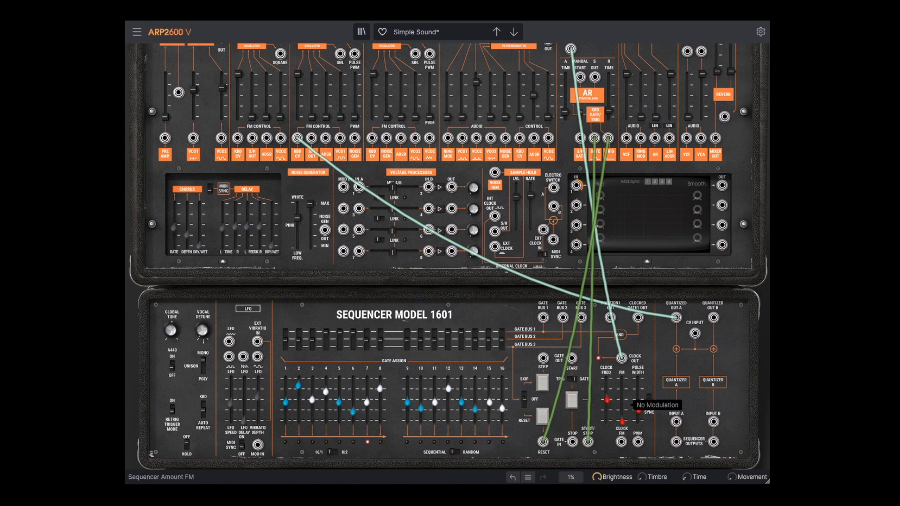
{"action": "left_click_drag", "start_coordinate": [622, 414], "coordinate": [622, 406]}
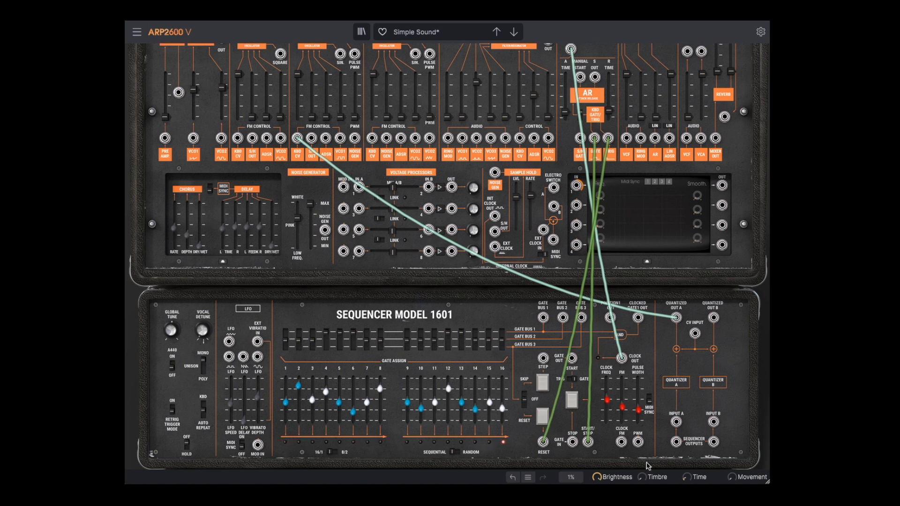
{"action": "mouse_move", "coordinate": [625, 409]}
{"action": "mouse_move", "coordinate": [474, 345]}
{"action": "left_click", "coordinate": [366, 346]}
Patch Gate Bus 1 into tracking generator input 1 and draw a wavy shape with several peaks for curve 1
{"action": "left_click_drag", "start_coordinate": [543, 320], "coordinate": [576, 185]}
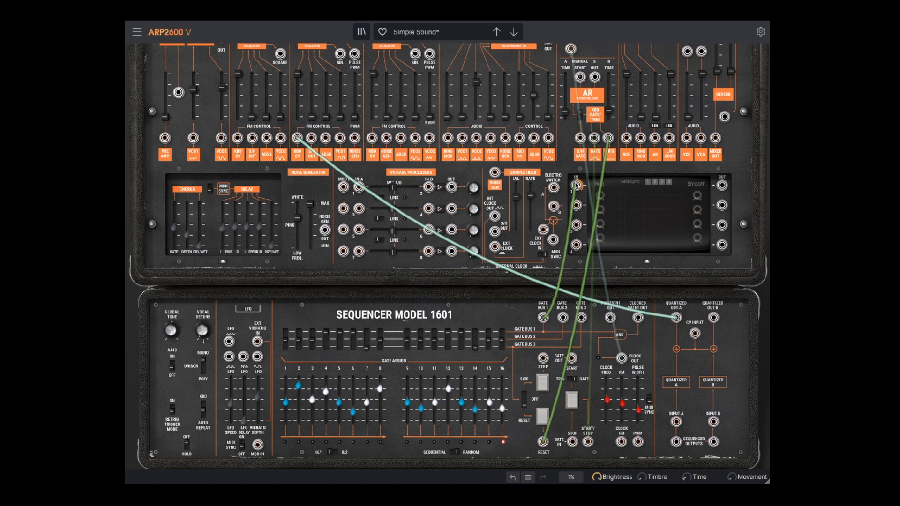
{"action": "left_click", "coordinate": [661, 215]}
{"action": "mouse_move", "coordinate": [518, 93]}
{"action": "left_mouse_down"}
{"action": "mouse_move", "coordinate": [582, 76]}
{"action": "mouse_move", "coordinate": [646, 126]}
{"action": "mouse_move", "coordinate": [717, 113]}
{"action": "mouse_move", "coordinate": [731, 96]}
{"action": "left_mouse_up"}
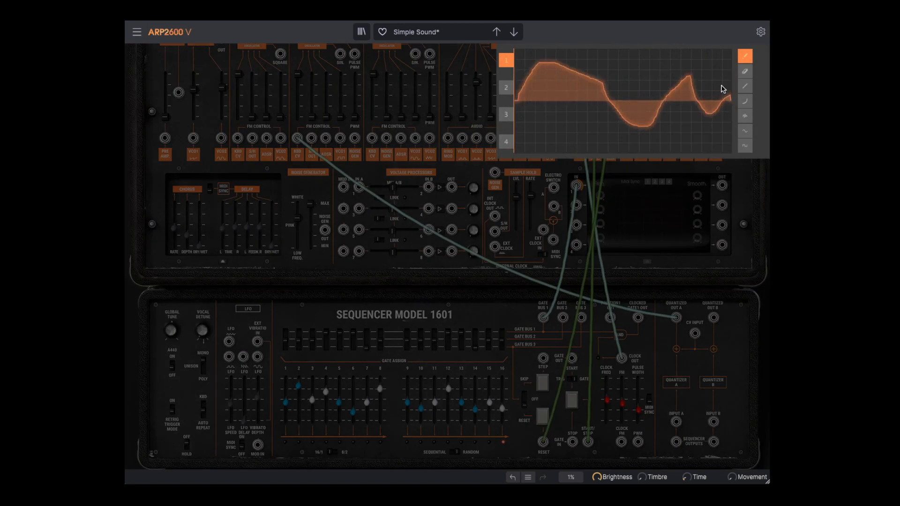
Patch tracking output 1 into the VCF's VCO3 audio input and redraw curve 1 as one broad arch ending below zero
{"action": "left_click", "coordinate": [666, 201]}
{"action": "left_click_drag", "start_coordinate": [722, 185], "coordinate": [490, 96]}
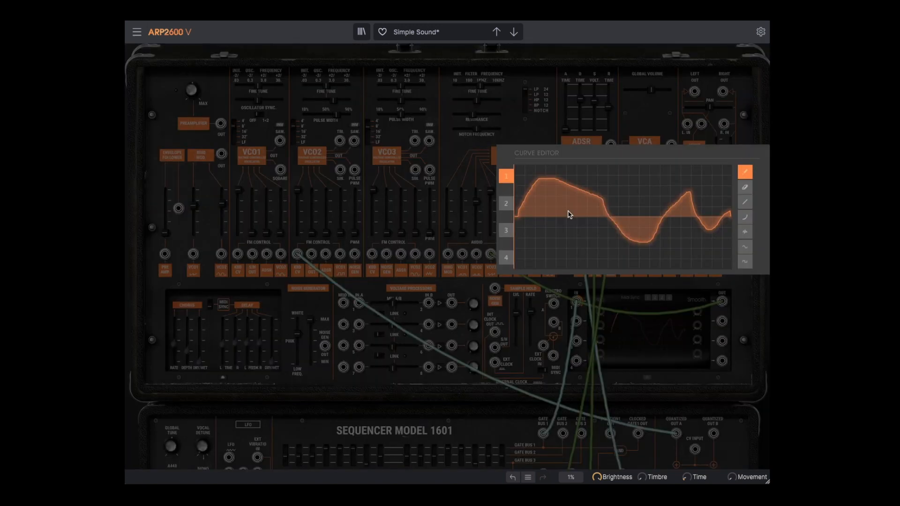
{"action": "mouse_move", "coordinate": [516, 214]}
{"action": "left_mouse_down"}
{"action": "mouse_move", "coordinate": [624, 176]}
{"action": "mouse_move", "coordinate": [732, 242]}
{"action": "left_mouse_up"}
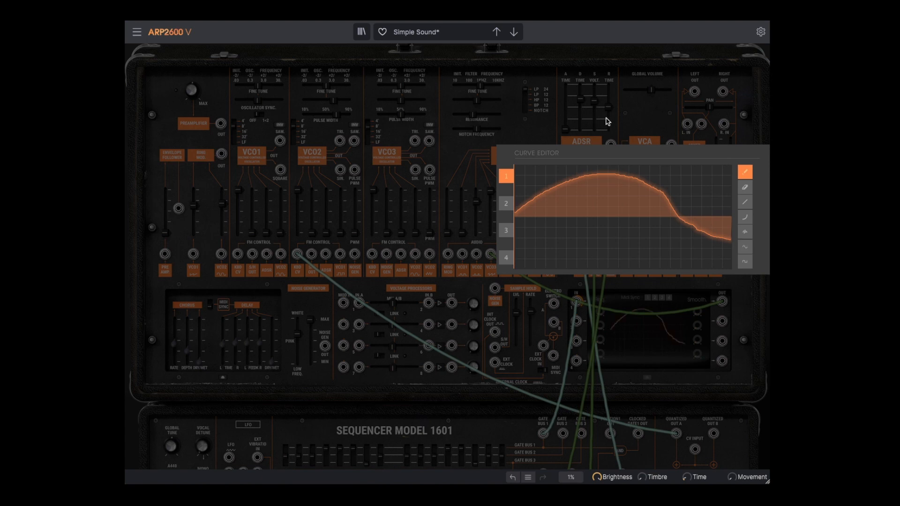
{"action": "left_click", "coordinate": [638, 128]}
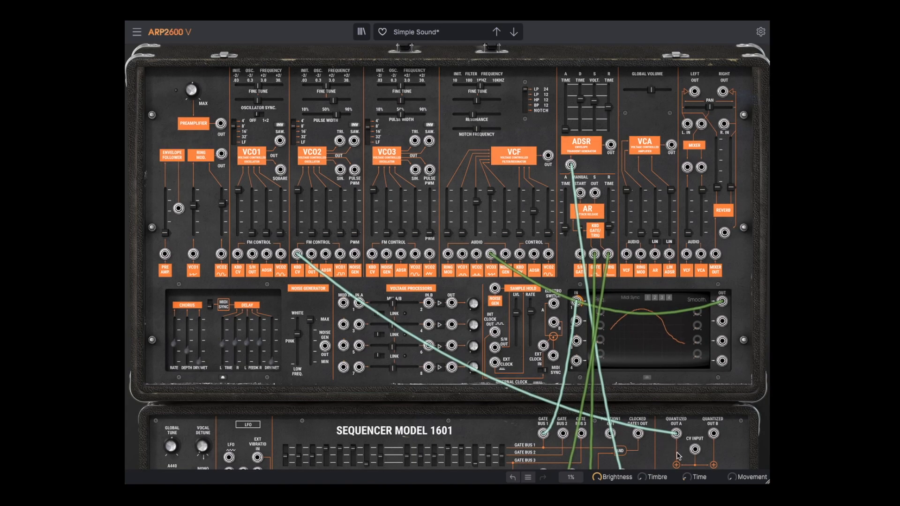
Patch the sequencer output for quantizer B directly into VCO2's noise generator PWM input
{"action": "scroll", "coordinate": [658, 448], "scroll_direction": "down", "scroll_amount": 3}
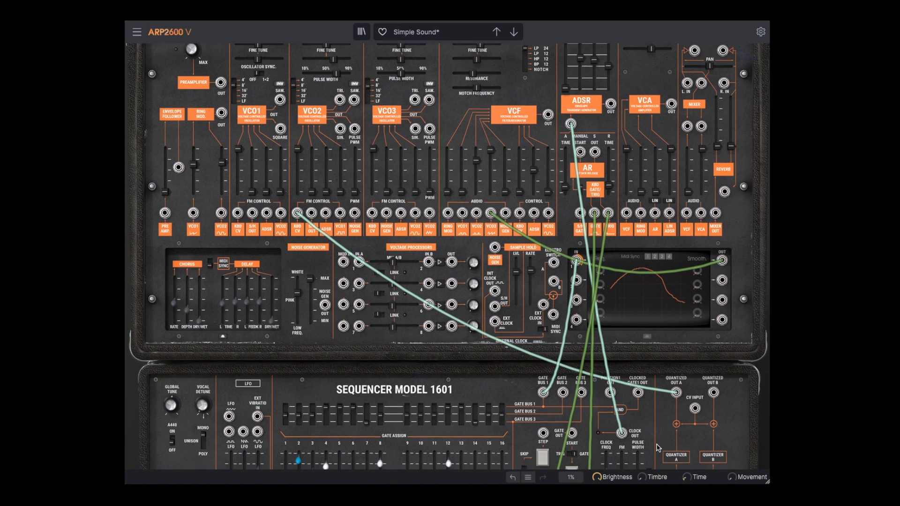
{"action": "scroll", "coordinate": [658, 447], "scroll_direction": "down", "scroll_amount": 1}
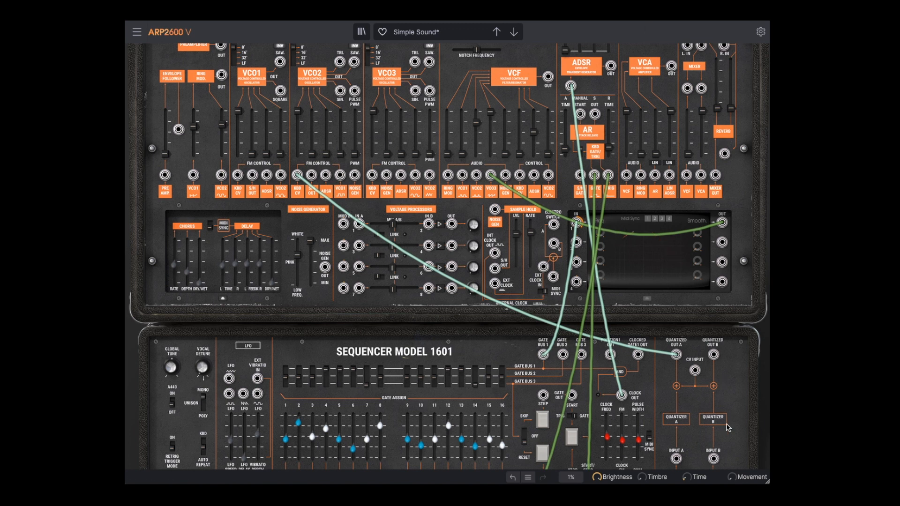
{"action": "scroll", "coordinate": [728, 427], "scroll_direction": "down", "scroll_amount": 1}
{"action": "scroll", "coordinate": [727, 427], "scroll_direction": "down", "scroll_amount": 5}
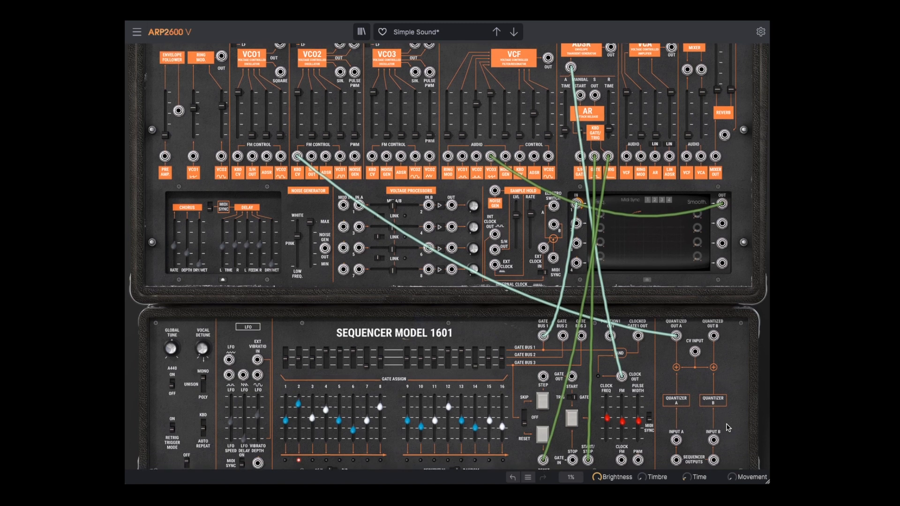
{"action": "left_click_drag", "start_coordinate": [713, 427], "coordinate": [354, 77]}
{"action": "scroll", "coordinate": [355, 80], "scroll_direction": "up", "scroll_amount": 3}
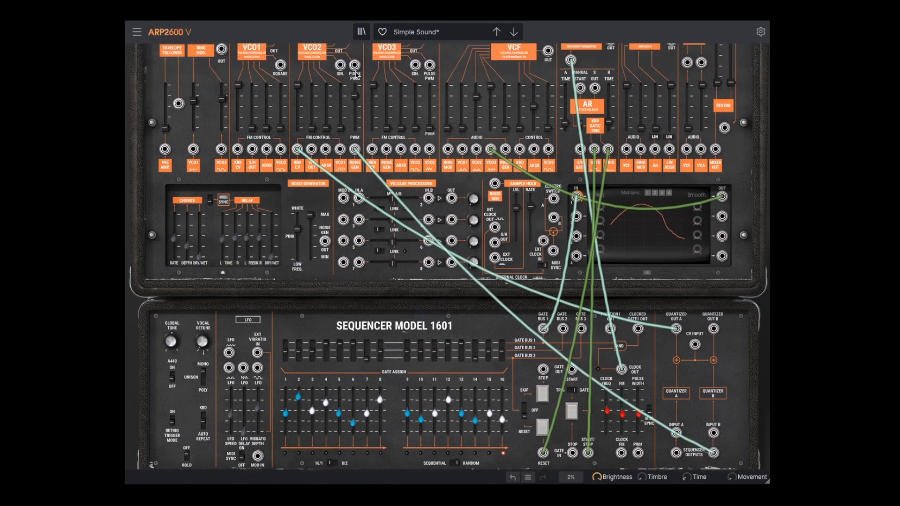
Raise the VCF's initial filter frequency slightly
{"action": "scroll", "coordinate": [355, 90], "scroll_direction": "up", "scroll_amount": 1}
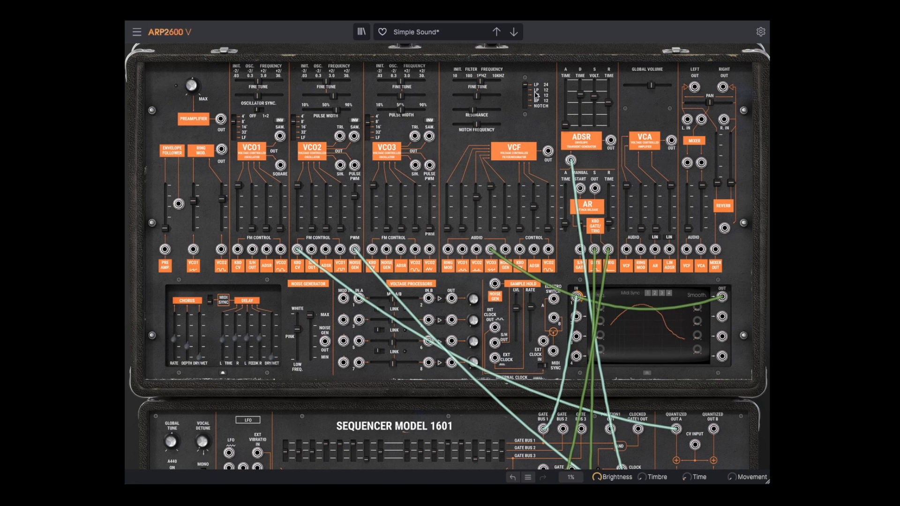
{"action": "scroll", "coordinate": [532, 87], "scroll_direction": "up", "scroll_amount": 1}
{"action": "left_click_drag", "start_coordinate": [479, 106], "coordinate": [484, 106]}
{"action": "mouse_move", "coordinate": [542, 235]}
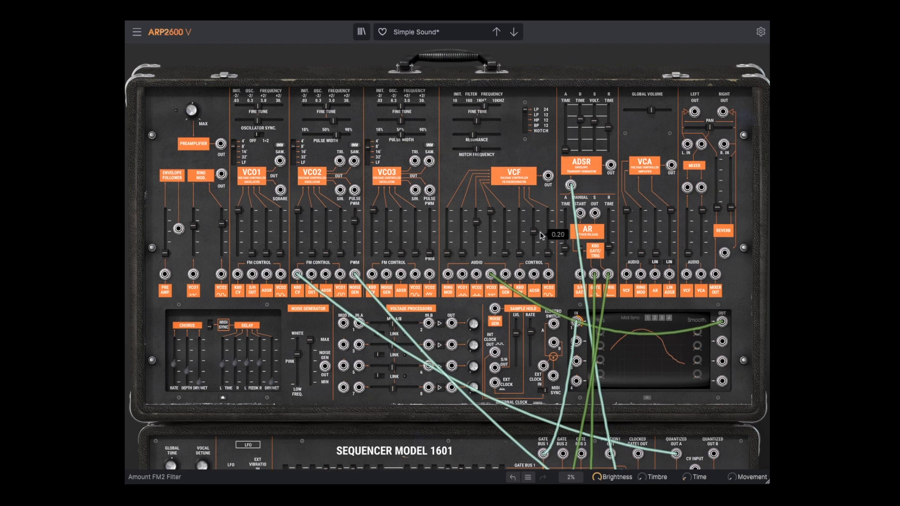
Route sequencer output B into voltage processor input 8 and S/H Out into input 7, sending their mixed output to VCO2's PWM input
{"action": "scroll", "coordinate": [538, 257], "scroll_direction": "down", "scroll_amount": 3}
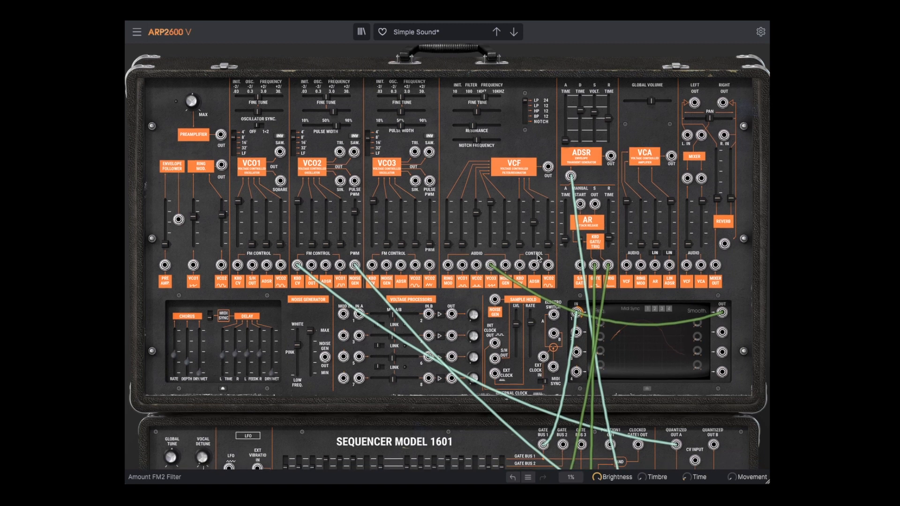
{"action": "scroll", "coordinate": [537, 257], "scroll_direction": "down", "scroll_amount": 1}
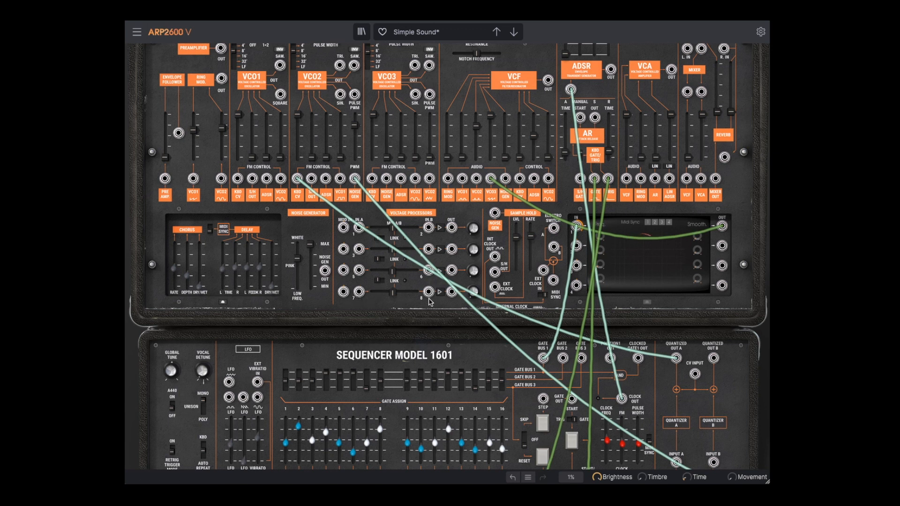
{"action": "scroll", "coordinate": [403, 300], "scroll_direction": "down", "scroll_amount": 1}
{"action": "left_click_drag", "start_coordinate": [355, 143], "coordinate": [392, 164]}
{"action": "left_click_drag", "start_coordinate": [428, 260], "coordinate": [713, 449]}
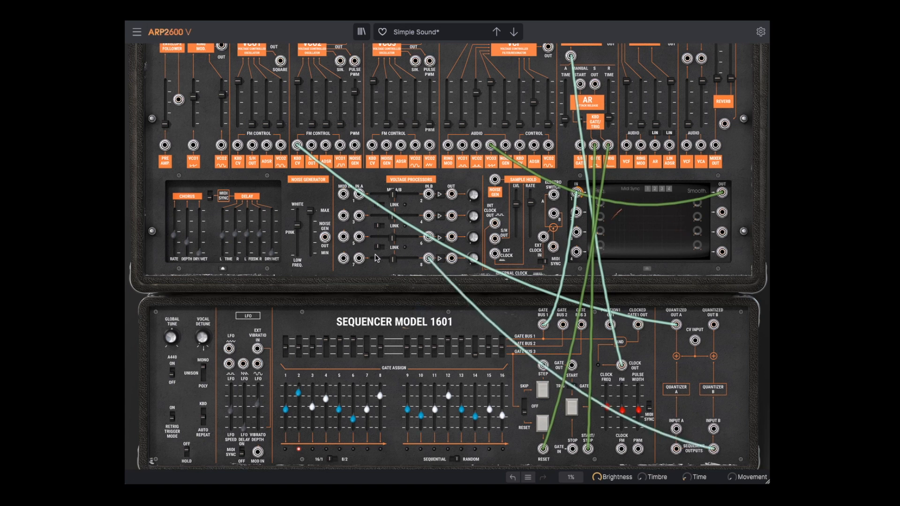
{"action": "left_click_drag", "start_coordinate": [494, 238], "coordinate": [359, 258]}
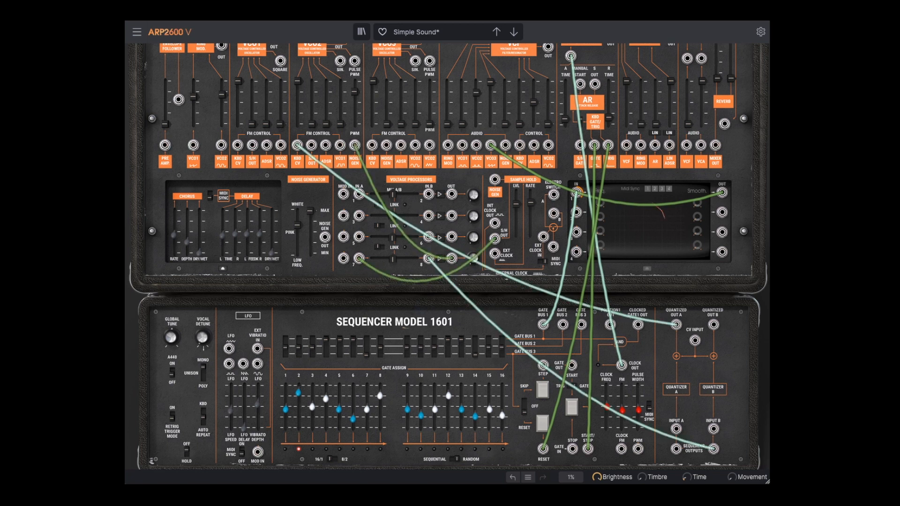
Set the 7-8 voltage processor's lag to 0.24 with its mix shifted toward In 8, and the sequencer rate to Tempo*3.0
{"action": "left_click_drag", "start_coordinate": [392, 259], "coordinate": [410, 259]}
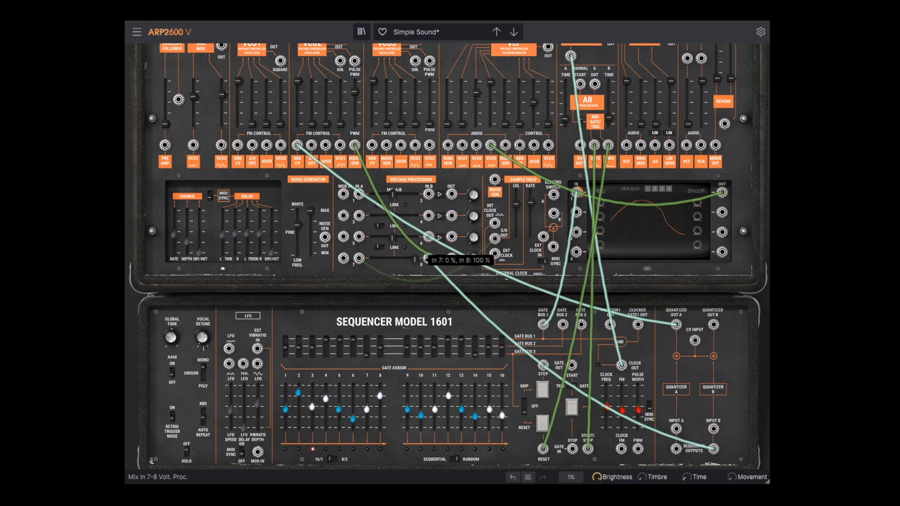
{"action": "left_click_drag", "start_coordinate": [412, 259], "coordinate": [391, 259]}
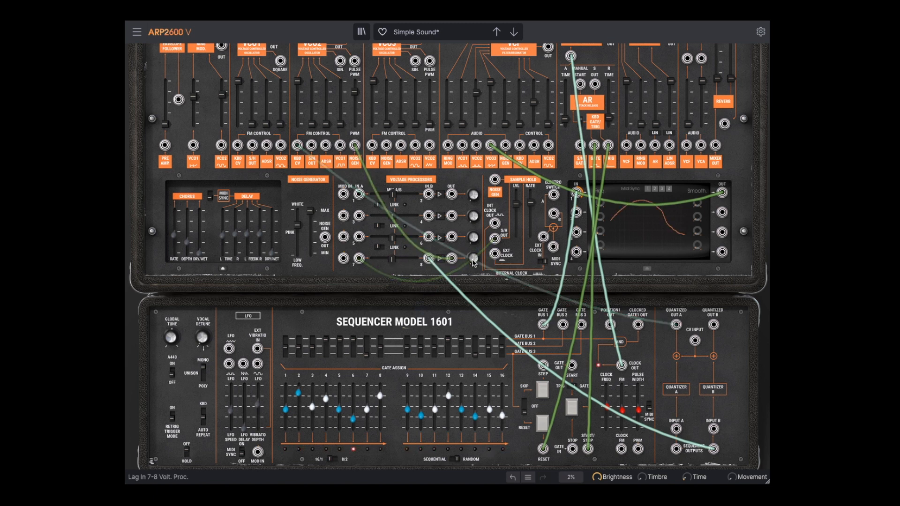
{"action": "left_click_drag", "start_coordinate": [473, 258], "coordinate": [473, 249]}
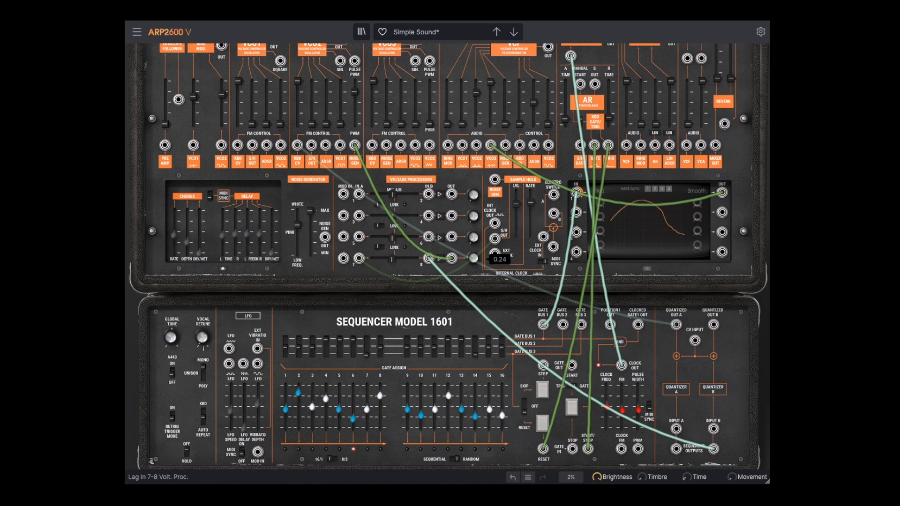
{"action": "left_click_drag", "start_coordinate": [391, 259], "coordinate": [402, 259]}
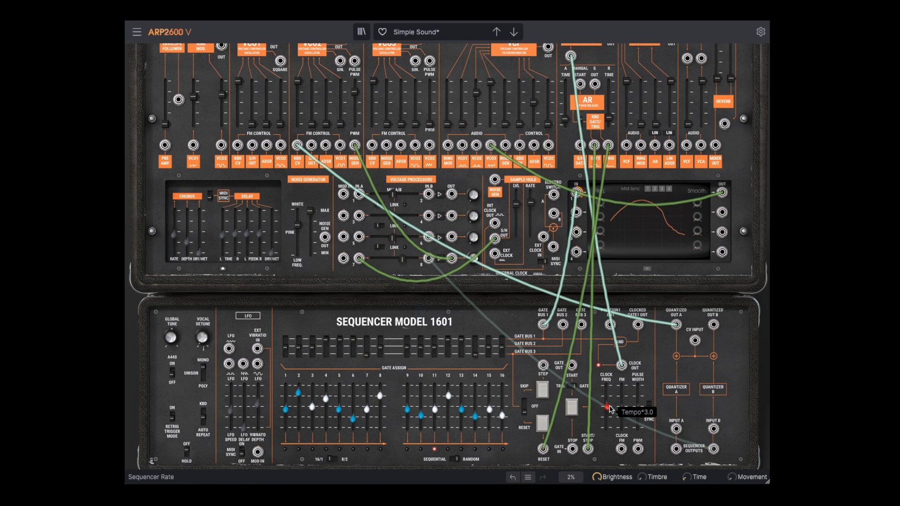
{"action": "left_click_drag", "start_coordinate": [607, 404], "coordinate": [607, 406]}
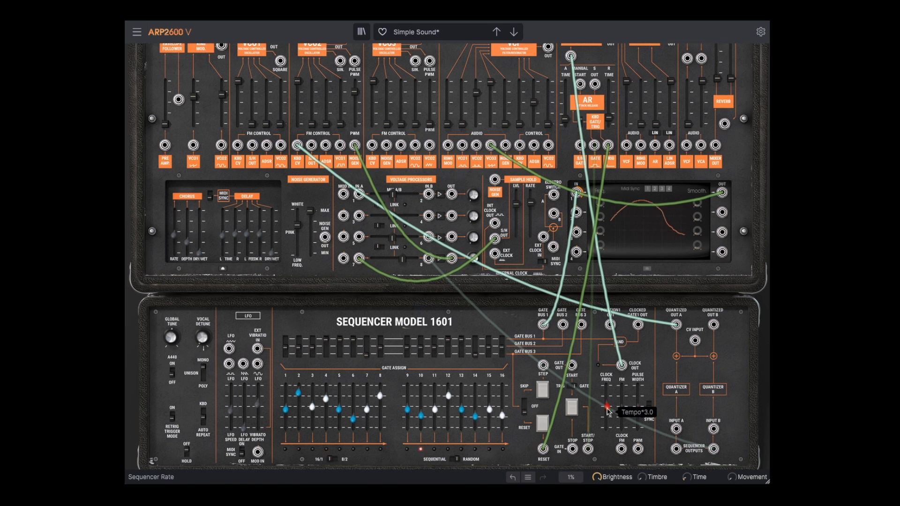